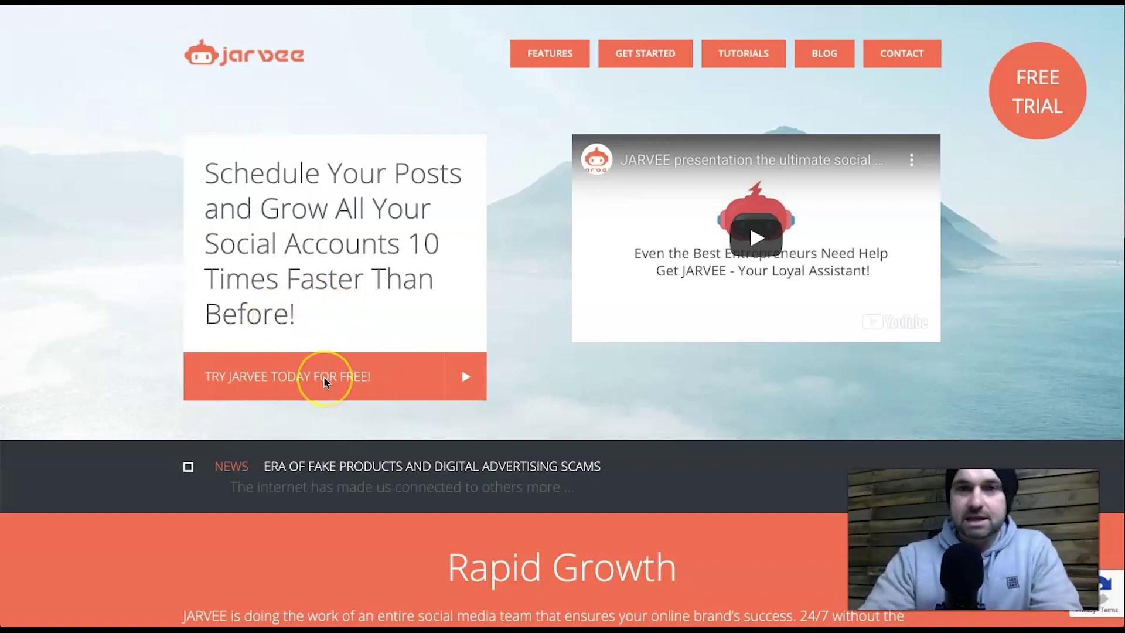
# - Scroll the Jarvee homepage and highlight the Windows-based automation software headline
pyautogui.scroll(-15, 325, 378)
pyautogui.scroll(-6, 324, 378)
pyautogui.scroll(10, 324, 378)
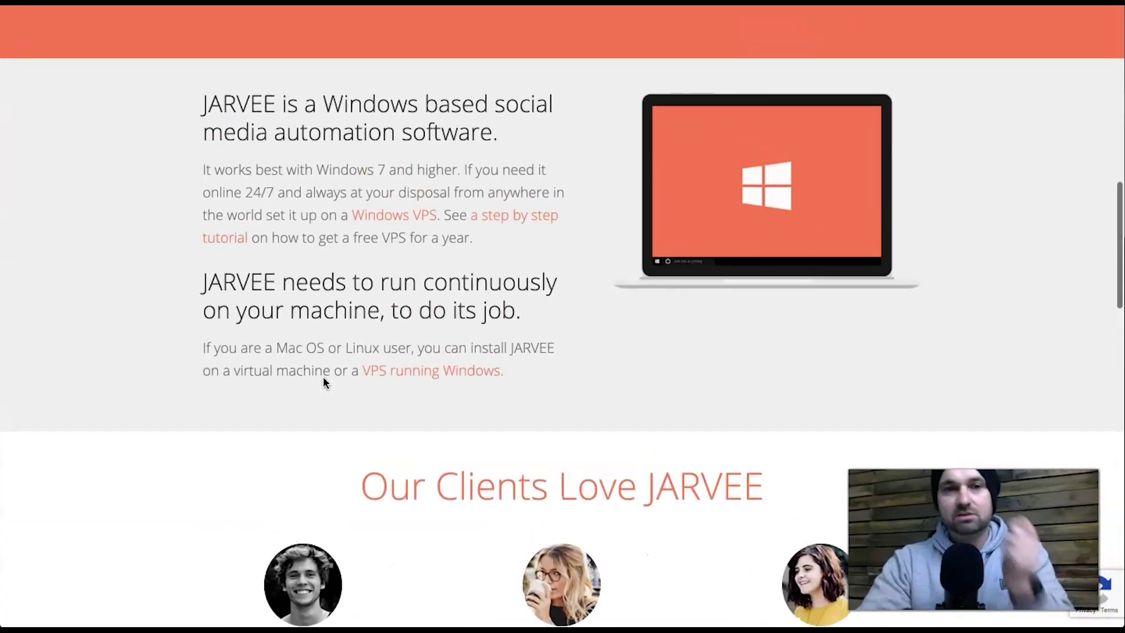
pyautogui.scroll(1, 322, 376)
pyautogui.click(400, 159)
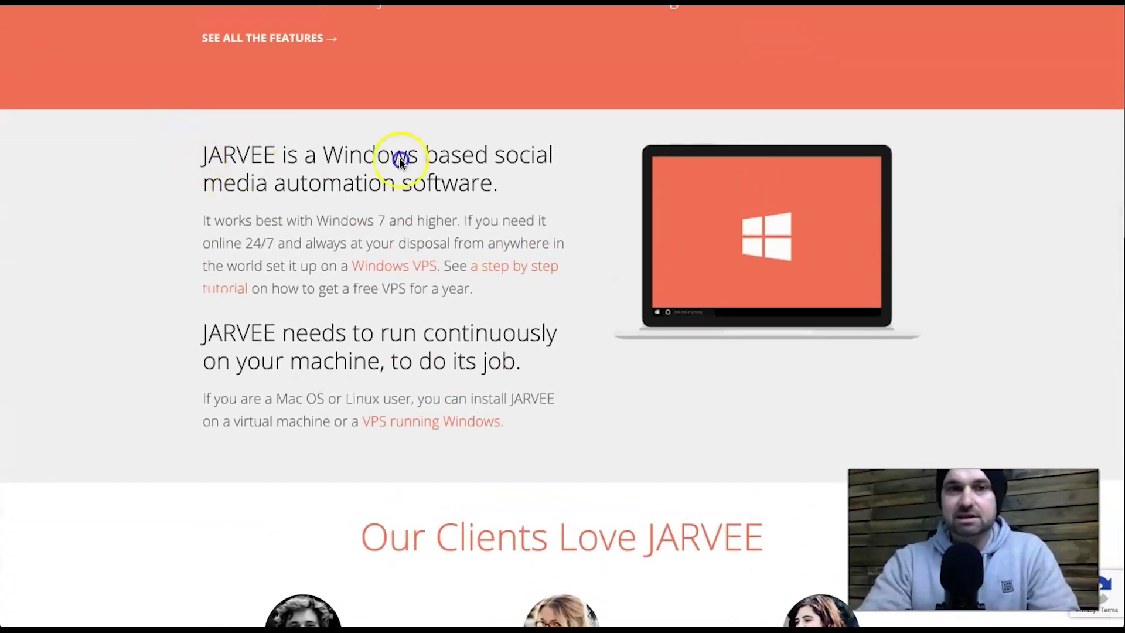
pyautogui.moveTo(178, 169); pyautogui.dragTo(540, 185)
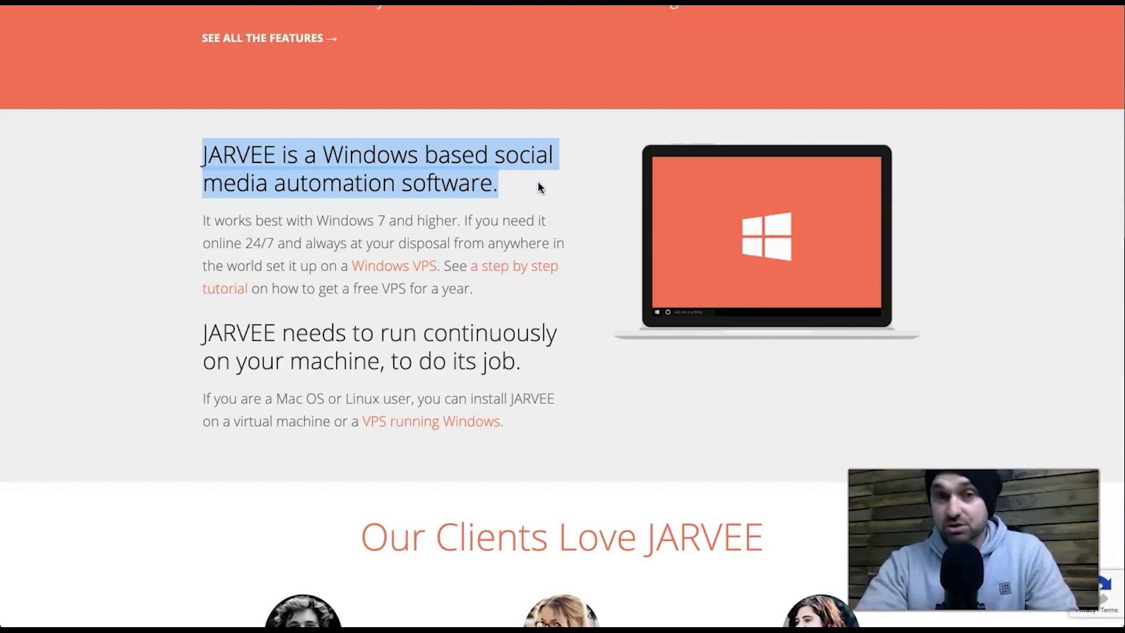
pyautogui.click(539, 186)
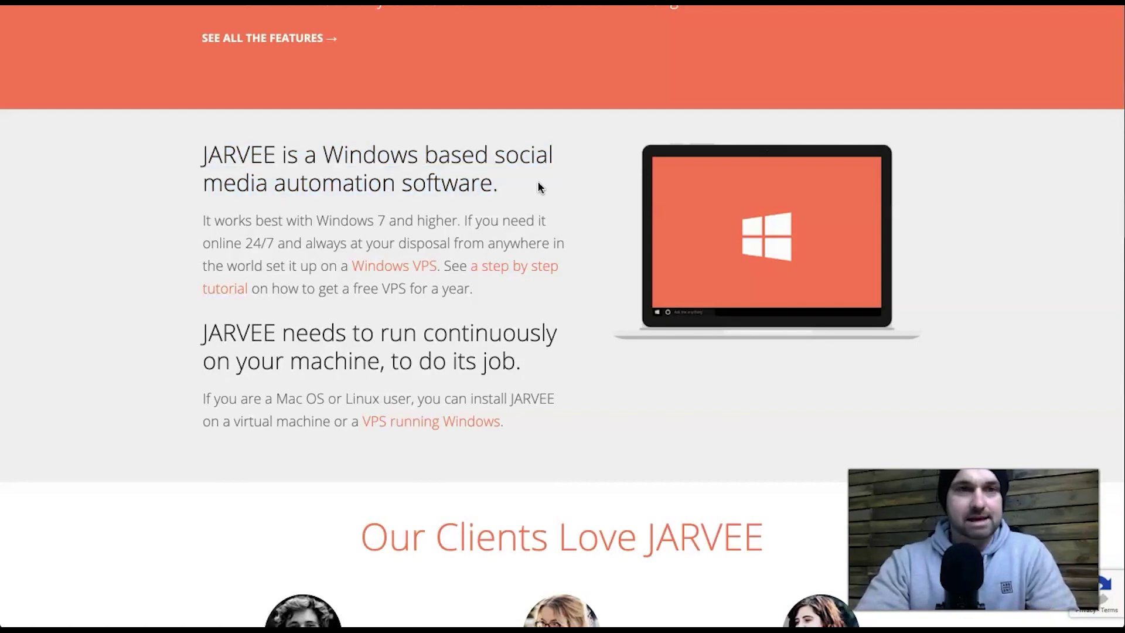
# - Open the Jarvee Pricing Plans page from the footer Resources column
pyautogui.scroll(-15, 540, 187)
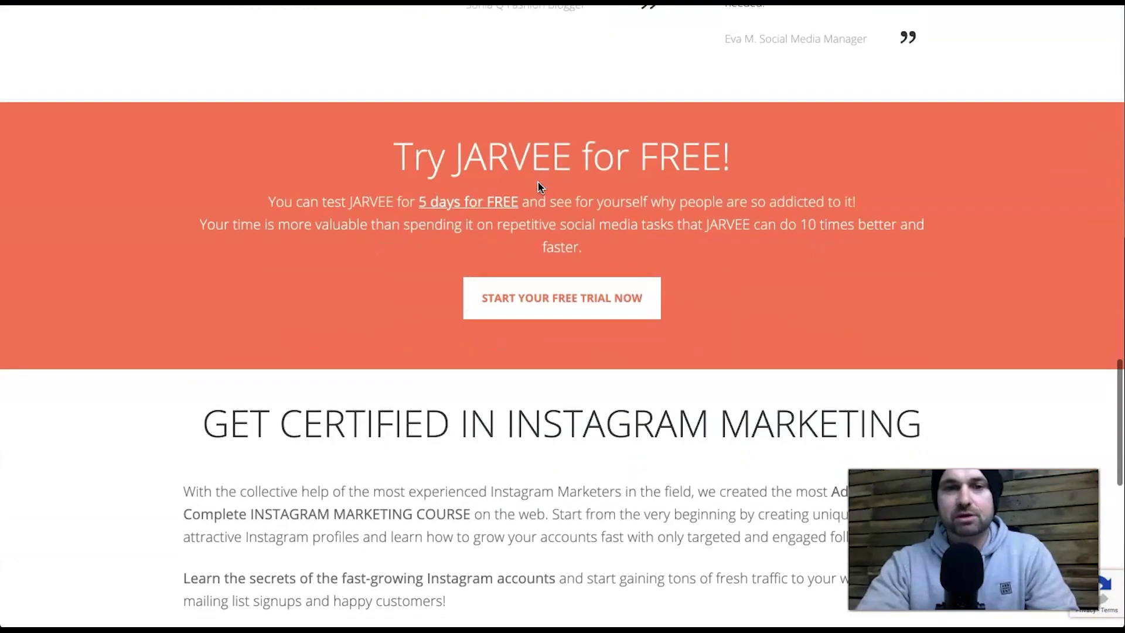
pyautogui.scroll(2, 540, 187)
pyautogui.scroll(15, 540, 186)
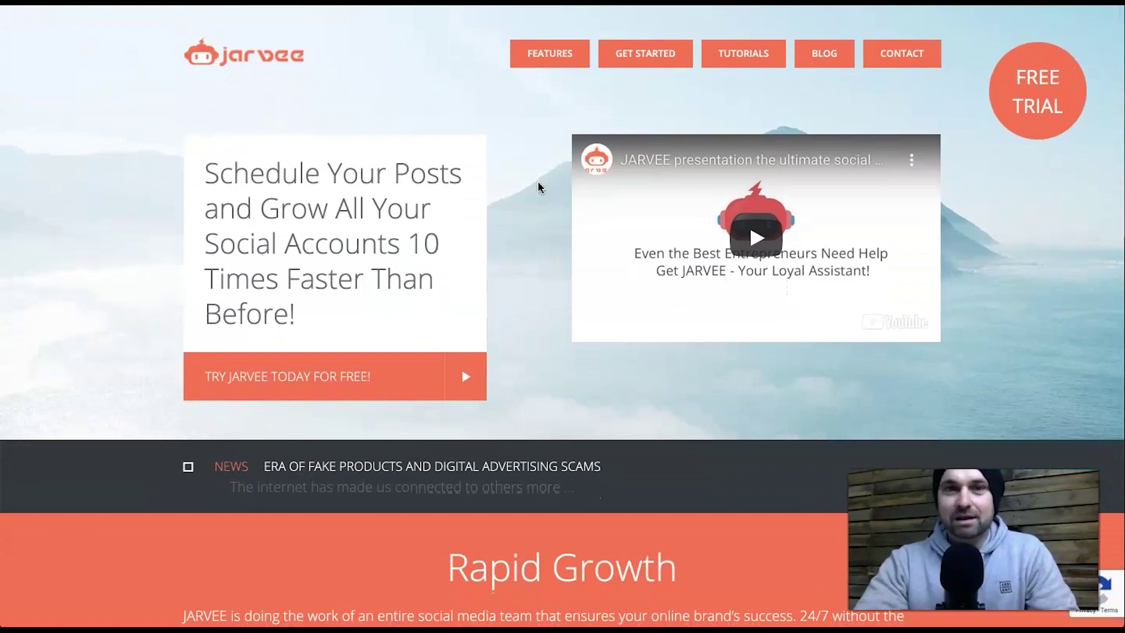
pyautogui.scroll(-20, 540, 187)
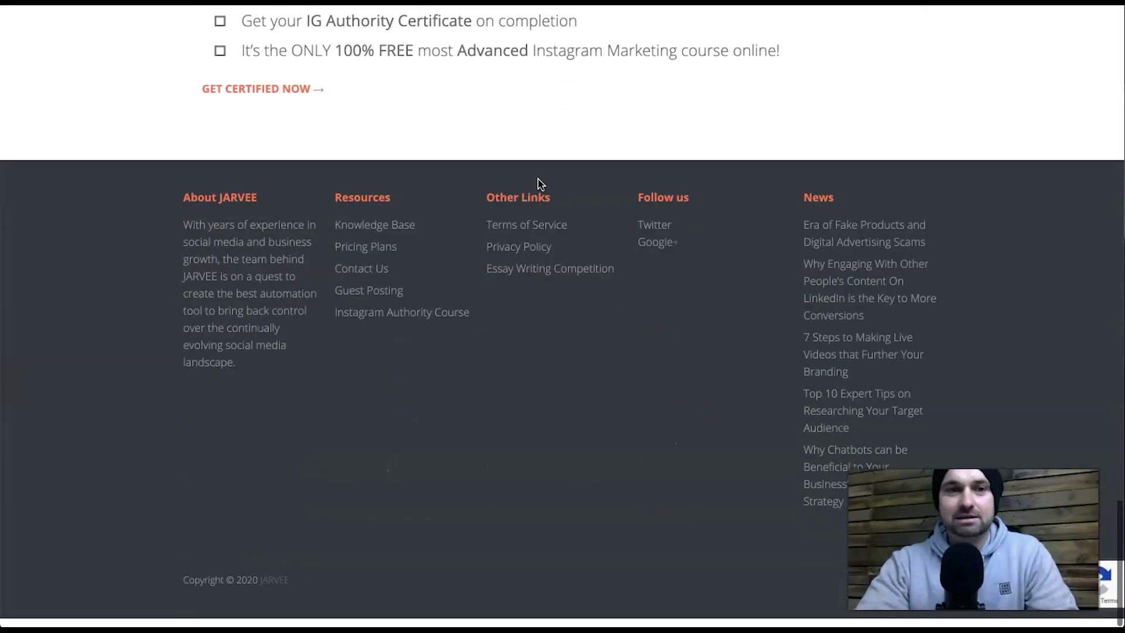
pyautogui.click(344, 253)
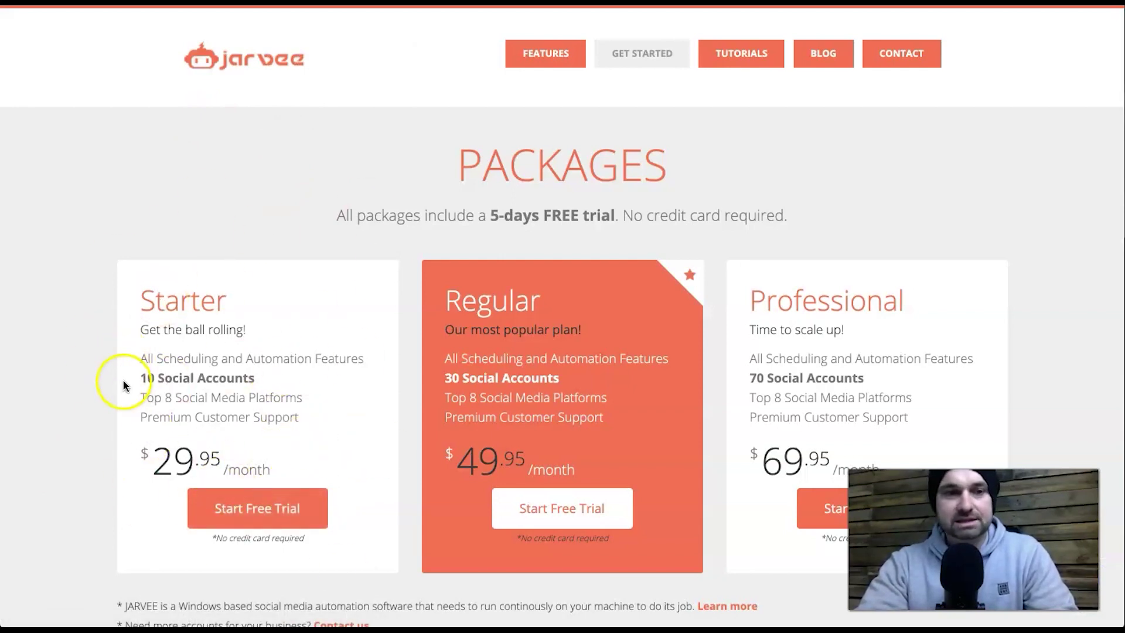
# - Highlight the Starter plan's 10 Social Accounts and the 5-day free trial, no credit card line
pyautogui.moveTo(126, 376); pyautogui.dragTo(296, 382)
pyautogui.click(295, 381)
pyautogui.moveTo(478, 216); pyautogui.dragTo(581, 212)
pyautogui.moveTo(477, 215); pyautogui.dragTo(668, 215)
pyautogui.click(670, 215)
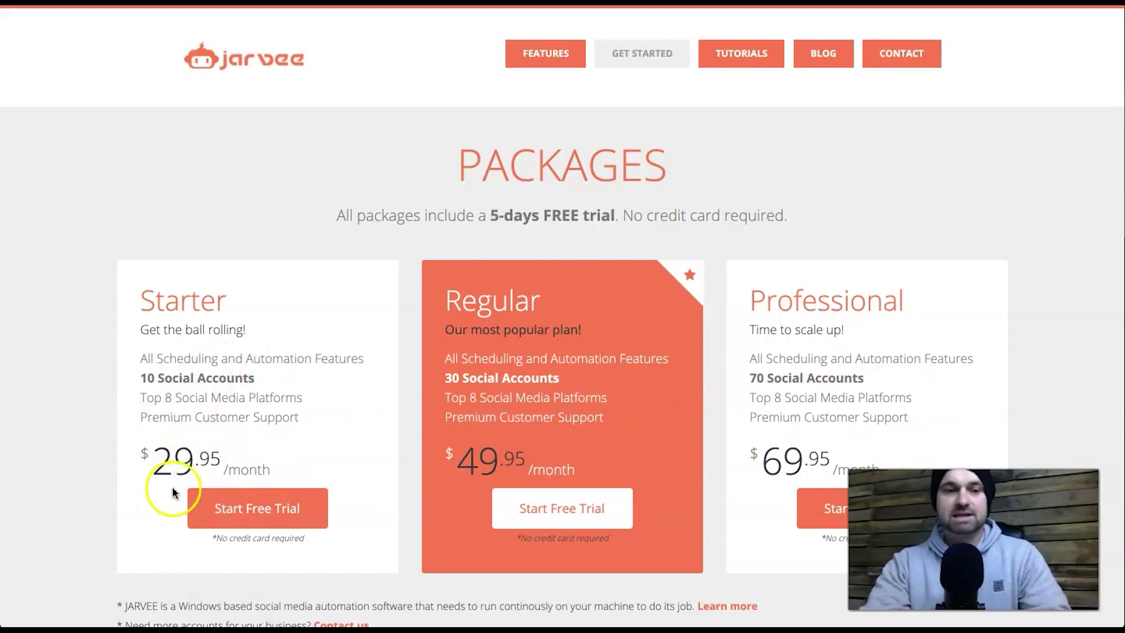
# - Switch to the Stim 'How much does Stim cost?' knowledge-base article
pyautogui.click(326, 410)
pyautogui.click(334, 392)
pyautogui.click(416, 287)
pyautogui.click(388, 214)
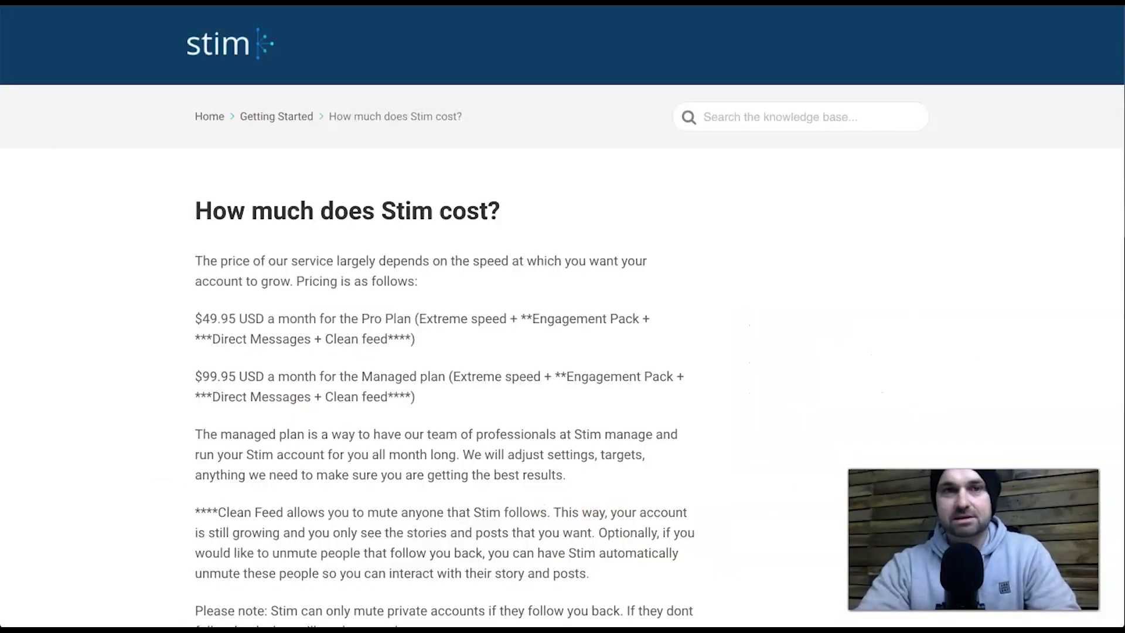
pyautogui.click(326, 339)
pyautogui.click(205, 57)
pyautogui.click(350, 191)
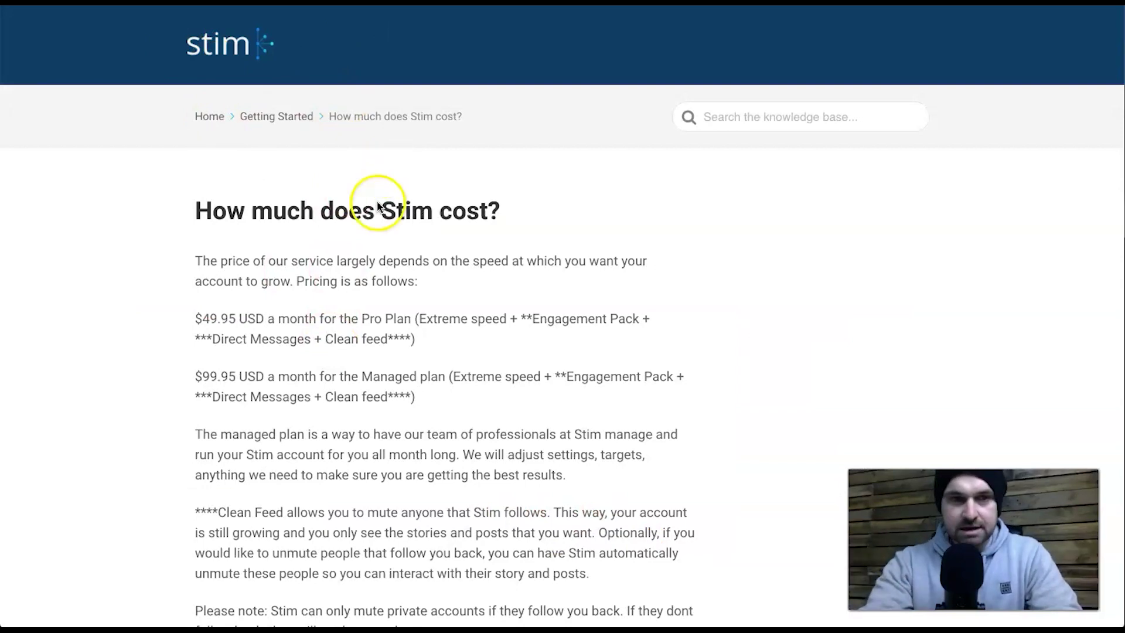
# - Highlight the $49.95 Pro Plan line, then switch to the GreenCloudVPS home page
pyautogui.moveTo(178, 324); pyautogui.dragTo(262, 322)
pyautogui.click(262, 322)
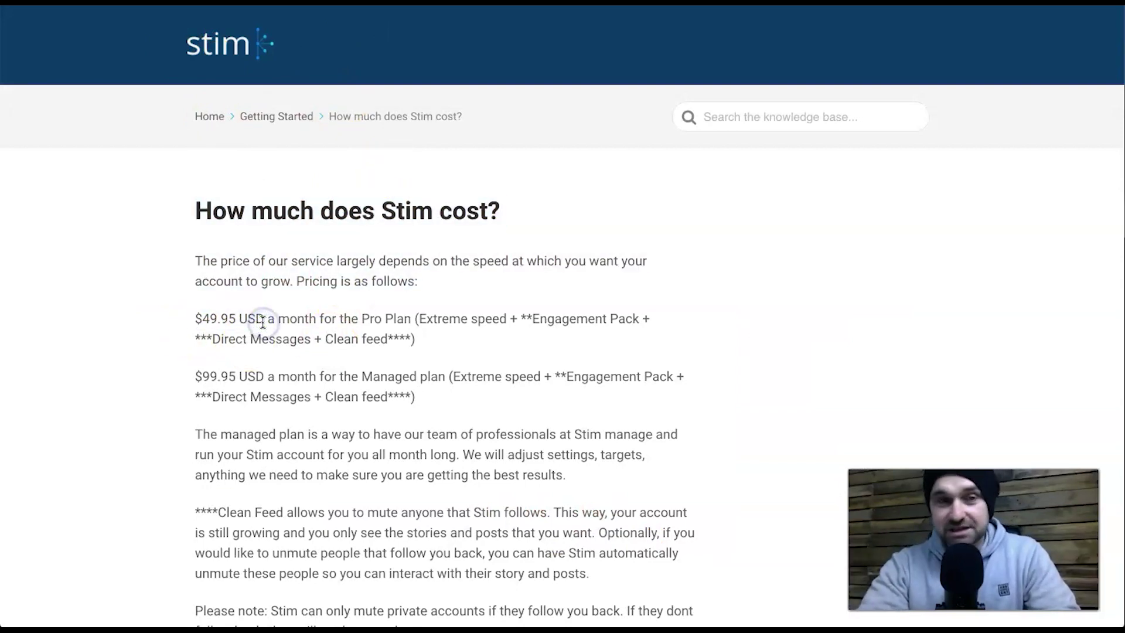
pyautogui.click(212, 311)
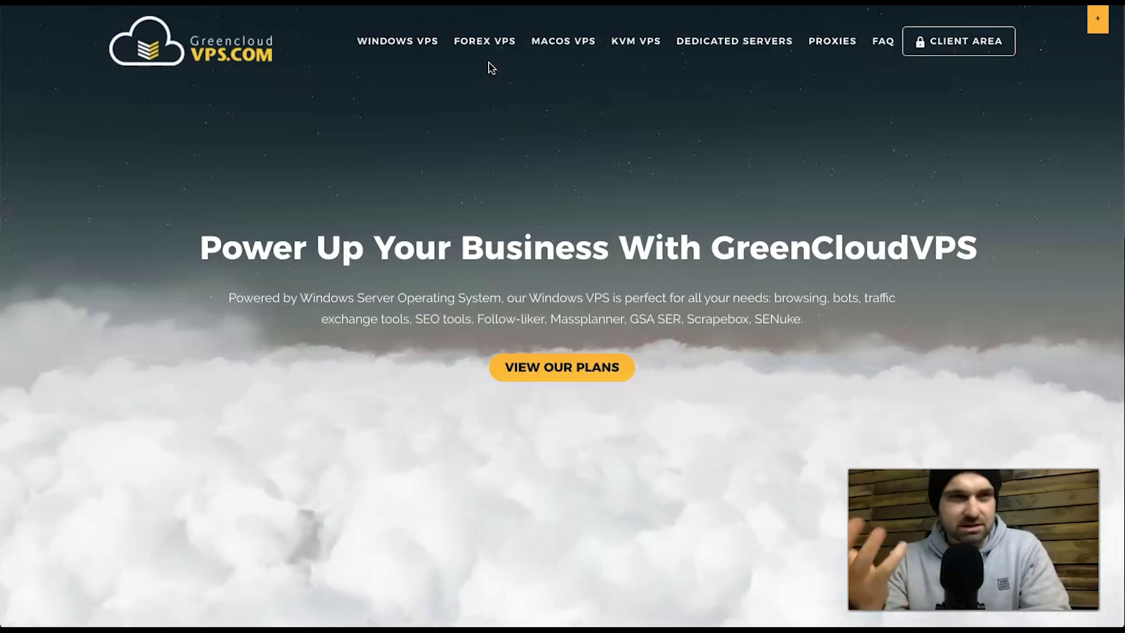
# - Open Jarvee Optimized VPS from the WINDOWS VPS menu on GreenCloudVPS
pyautogui.click(525, 116)
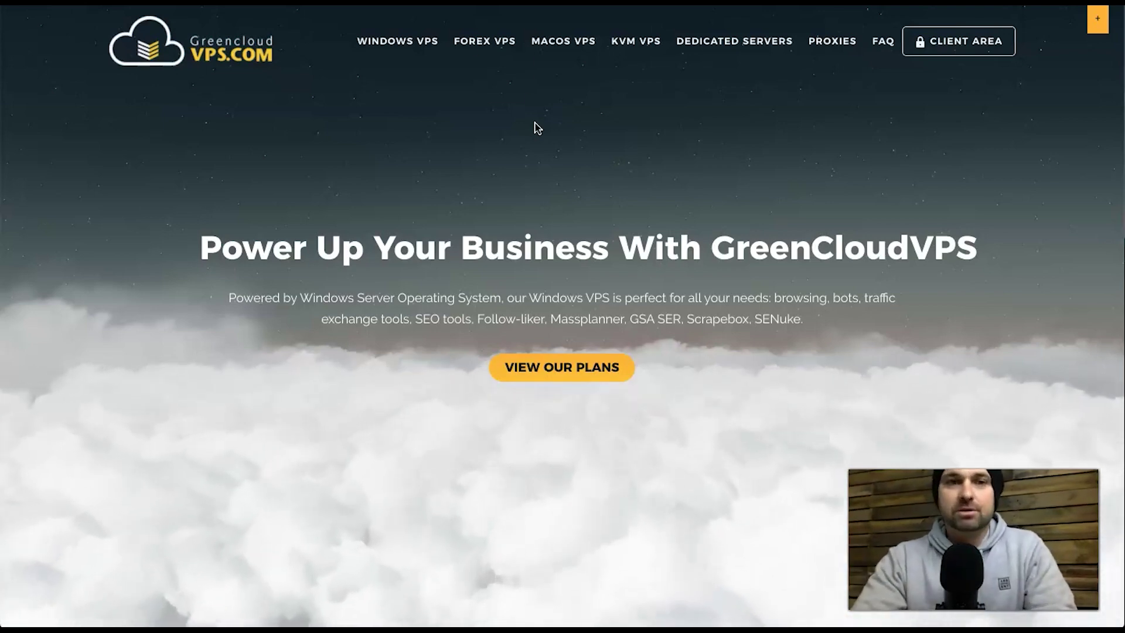
pyautogui.moveTo(375, 44)
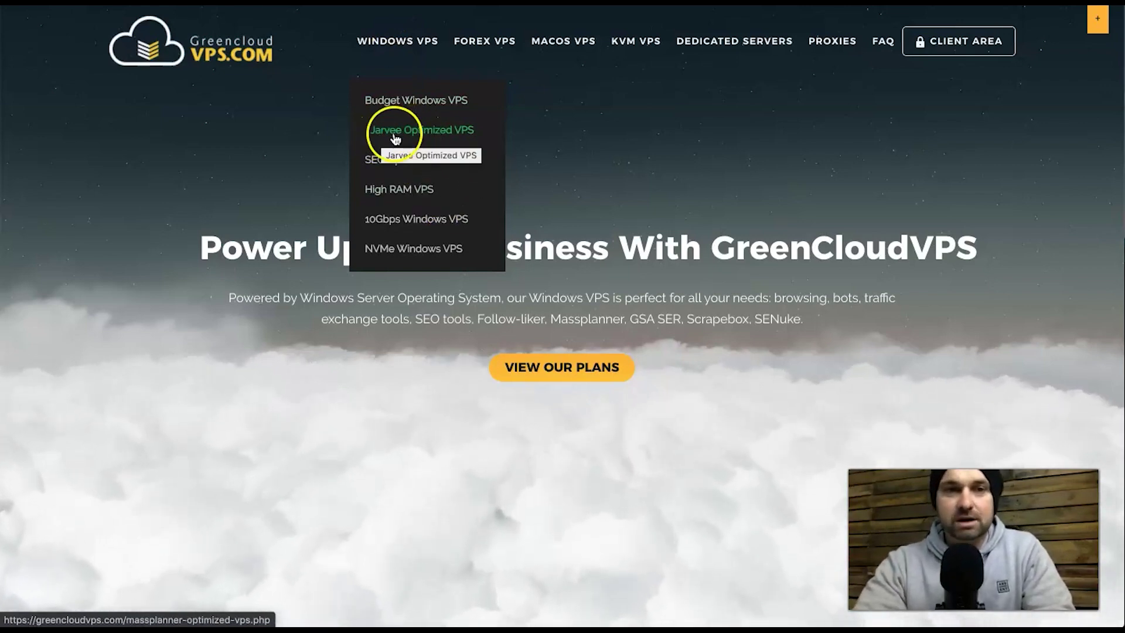
pyautogui.click(413, 135)
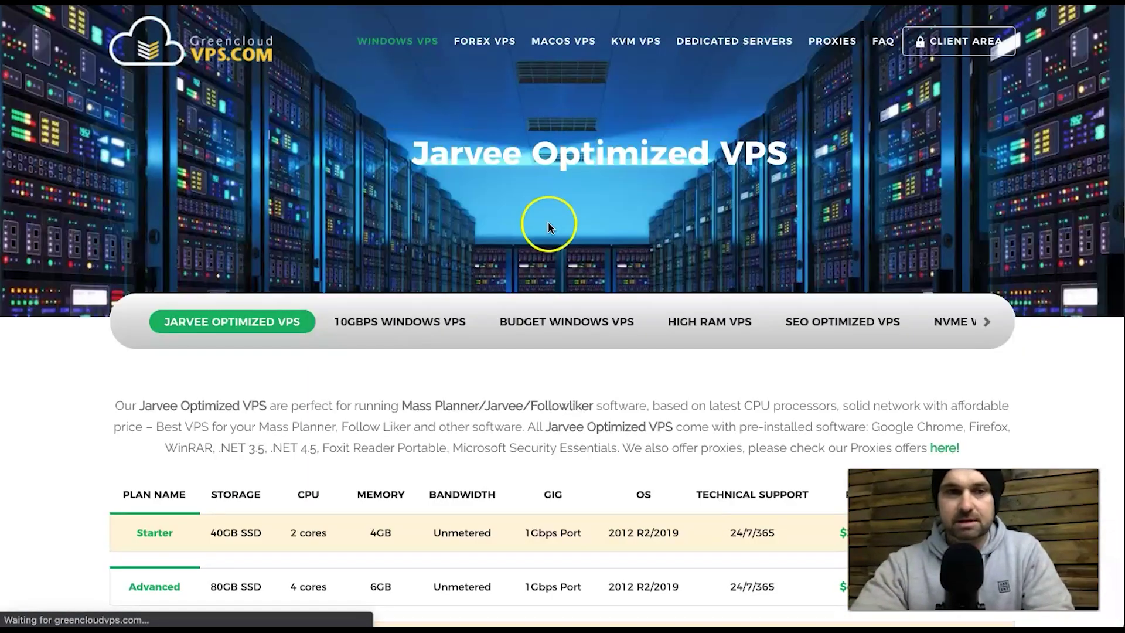
pyautogui.scroll(-5, 547, 226)
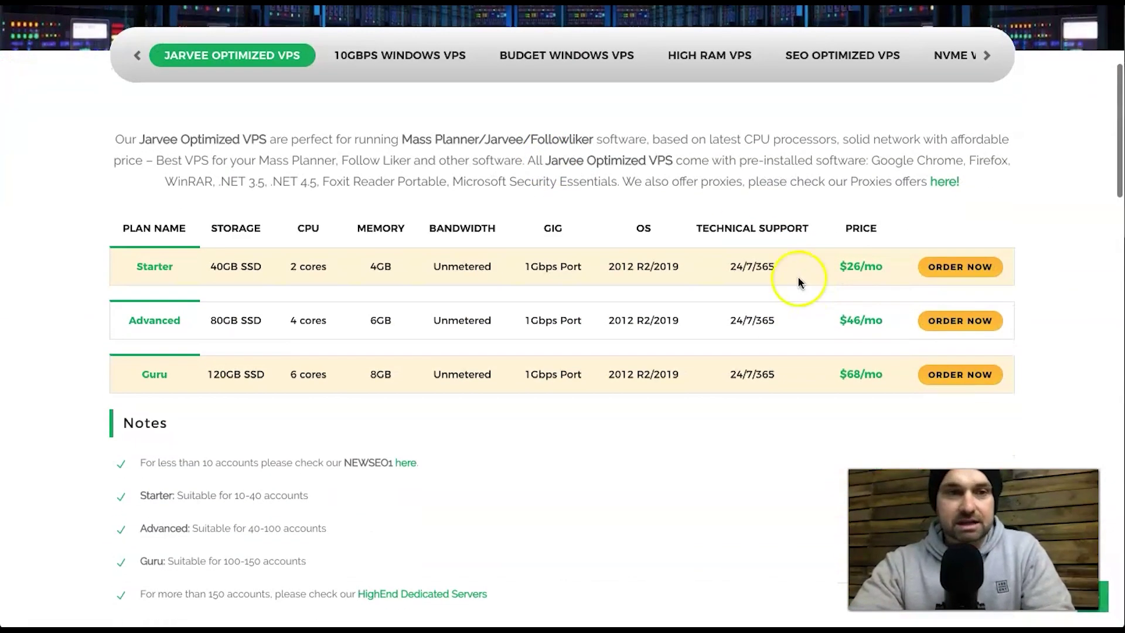
pyautogui.moveTo(838, 267); pyautogui.dragTo(924, 260)
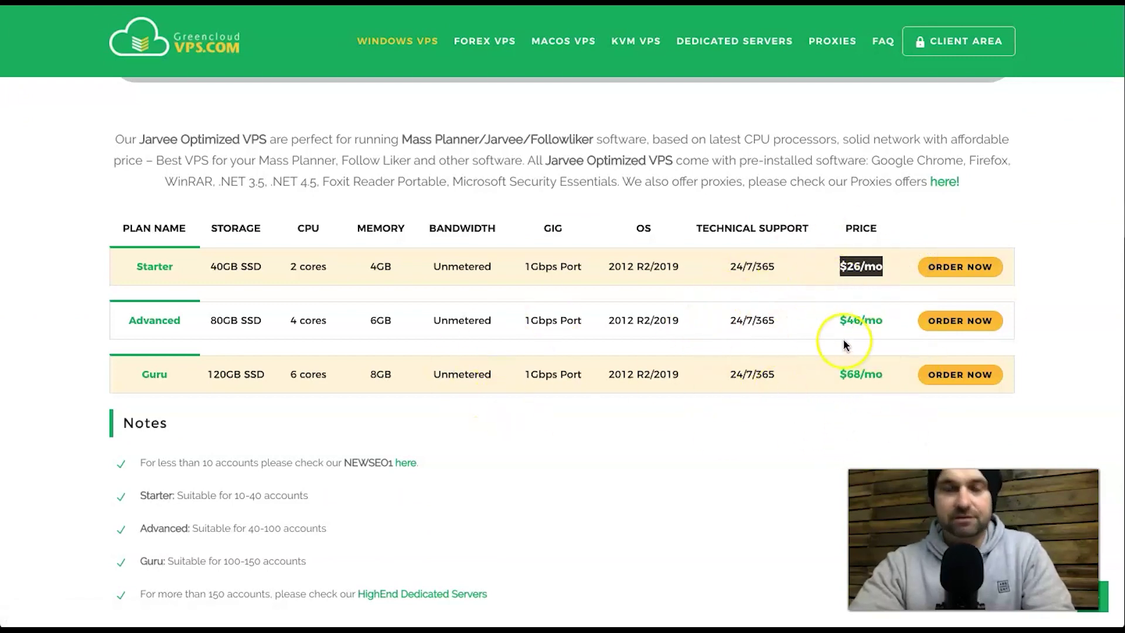
pyautogui.click(842, 320)
pyautogui.moveTo(829, 267); pyautogui.dragTo(883, 267)
pyautogui.click(878, 267)
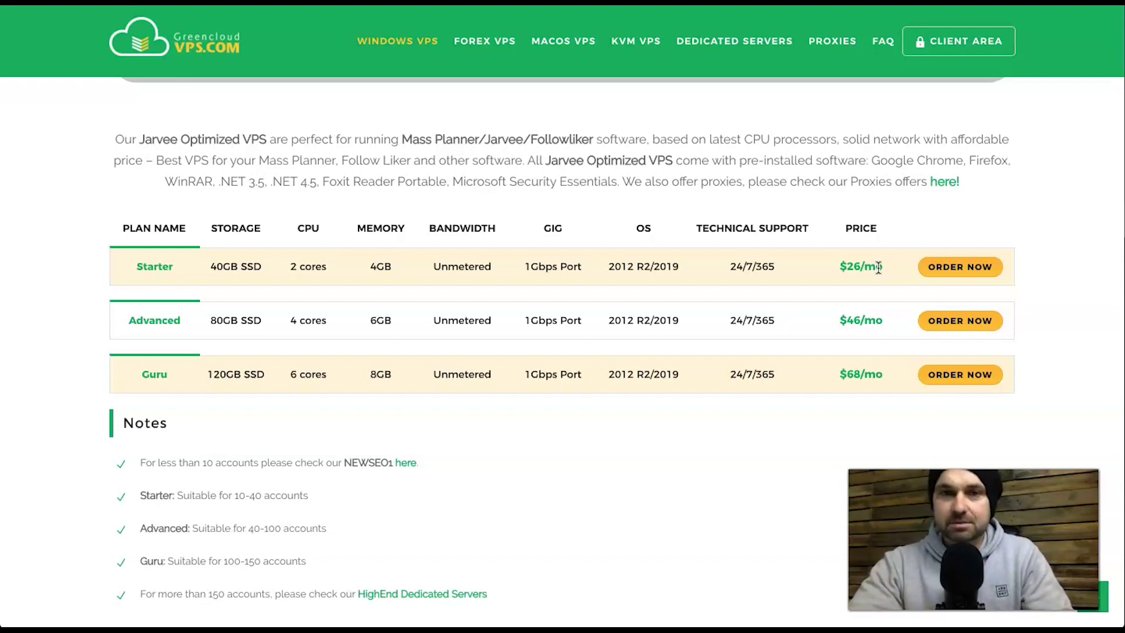
pyautogui.moveTo(823, 258); pyautogui.dragTo(873, 258)
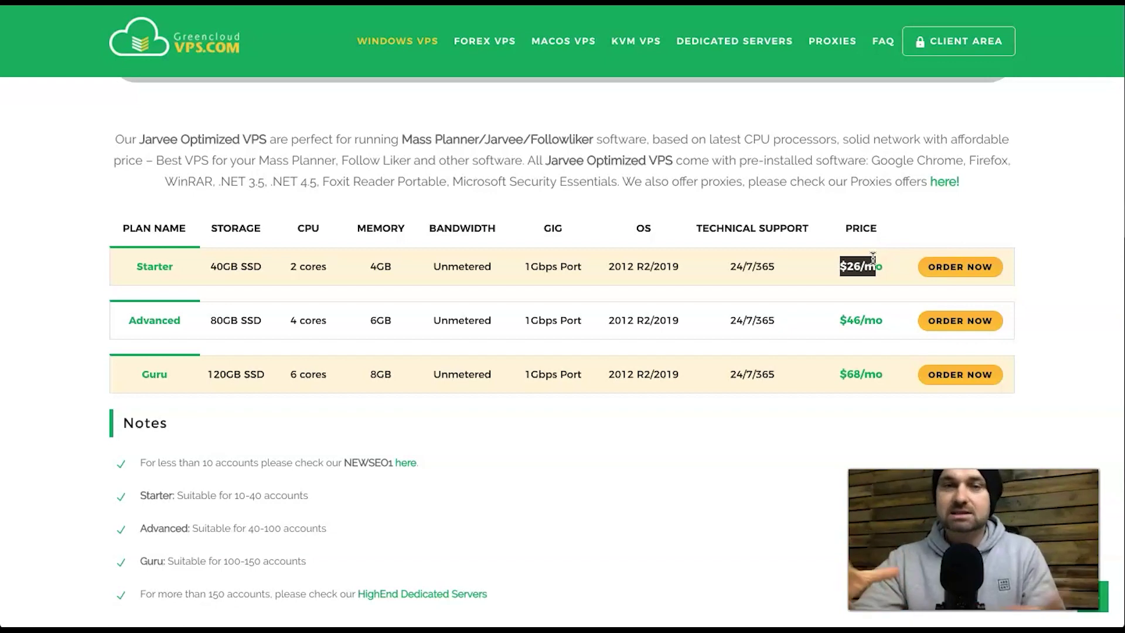
pyautogui.click(848, 258)
pyautogui.moveTo(176, 267); pyautogui.dragTo(536, 259)
pyautogui.doubleClick(543, 264)
pyautogui.click(544, 264)
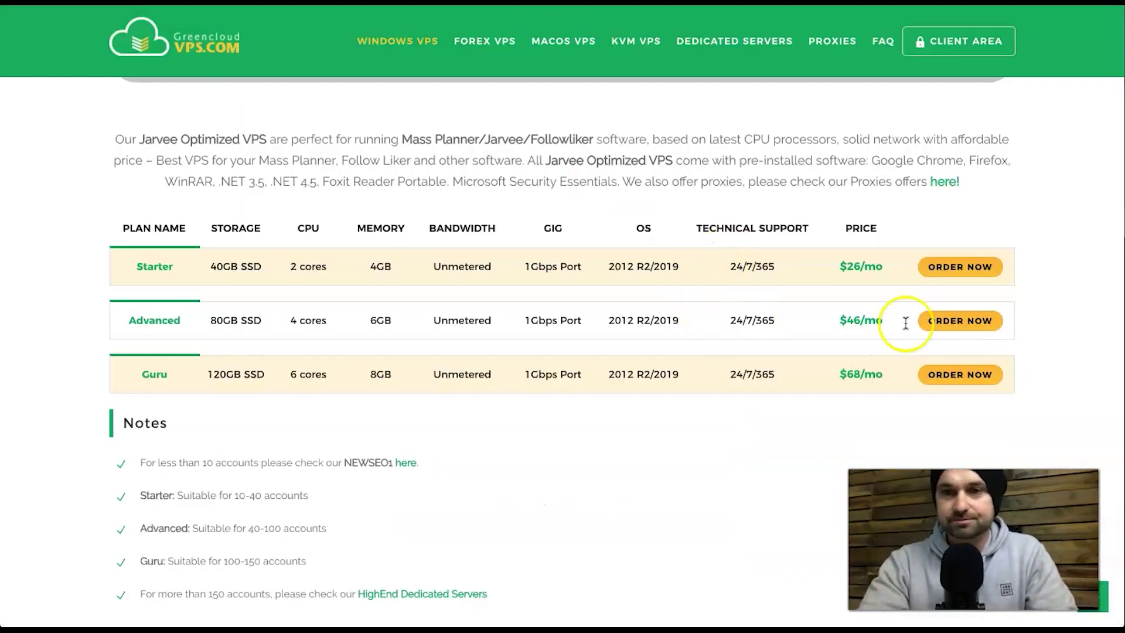
pyautogui.scroll(1, 813, 252)
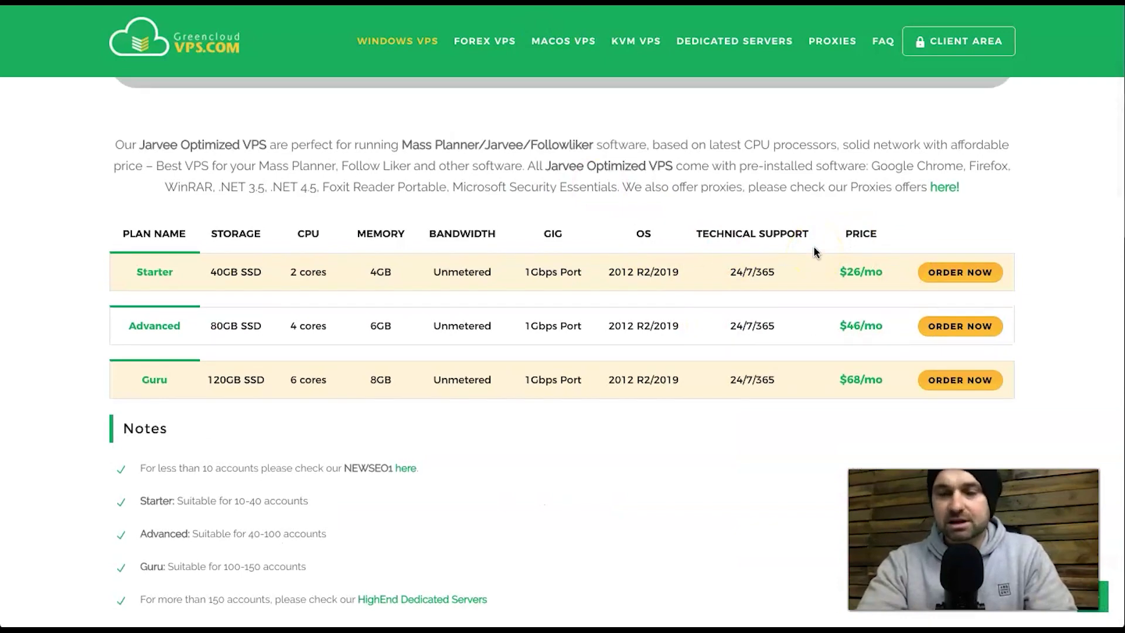
pyautogui.click(678, 121)
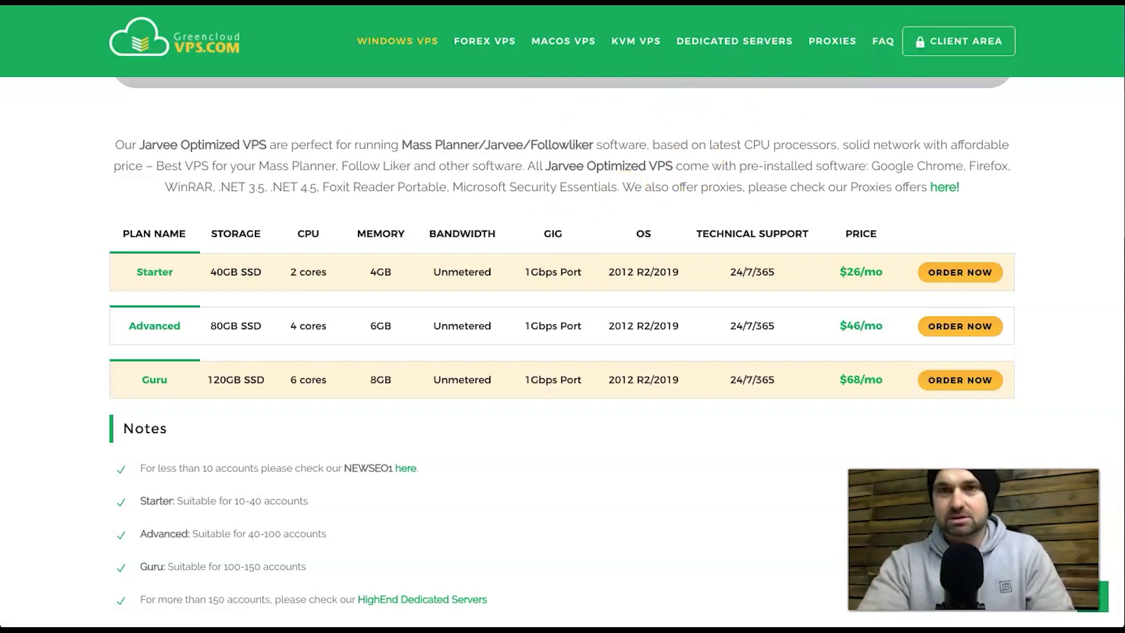
# - Search Google for 'mobile proxies' in a new private window and scroll through the results
pyautogui.press('super+shift+n')
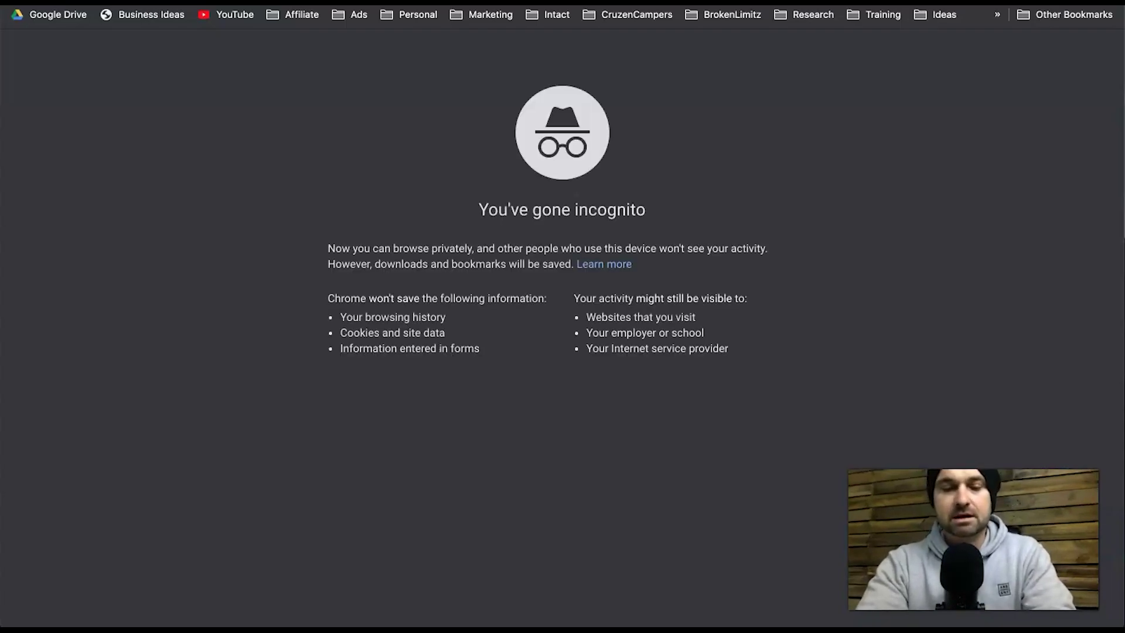
pyautogui.write('mobile proxies')
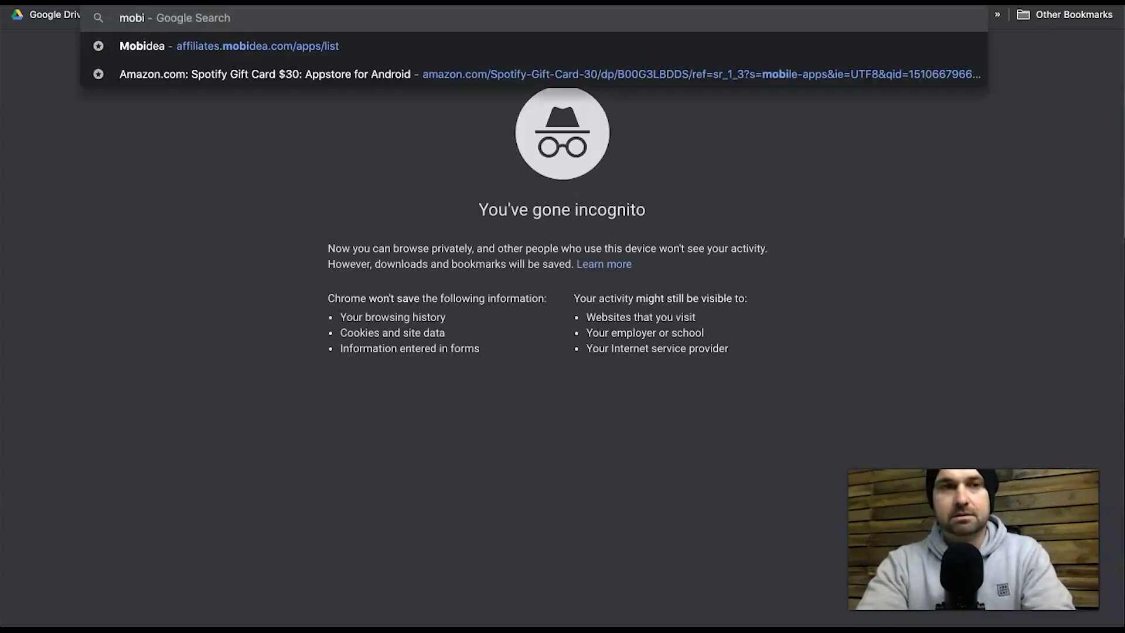
pyautogui.press('Return')
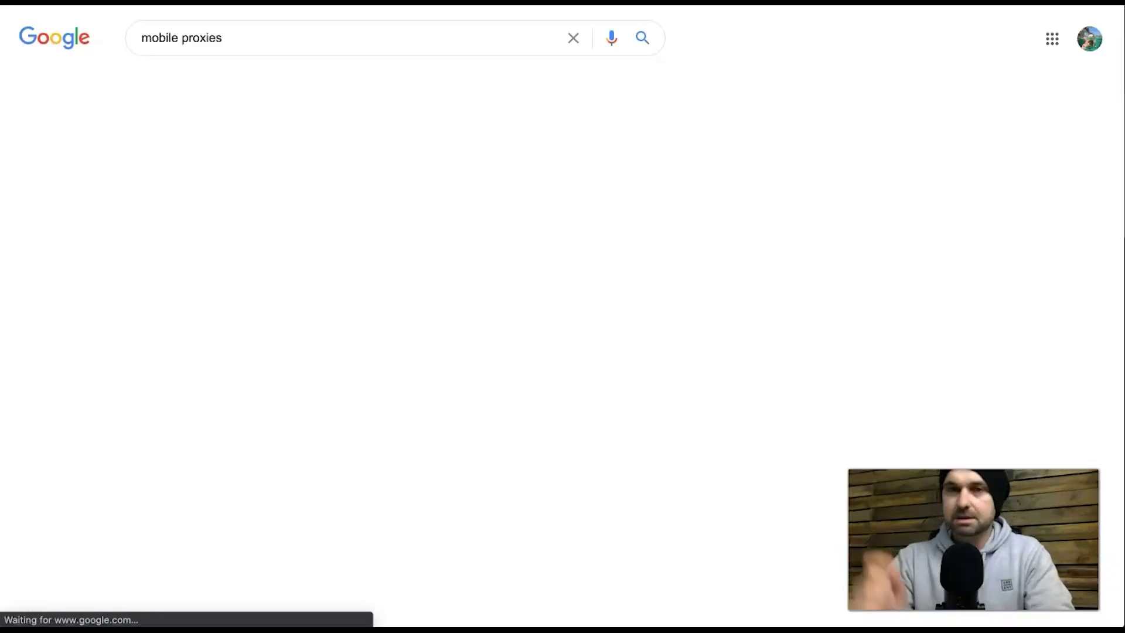
pyautogui.scroll(-1, 557, 195)
pyautogui.scroll(-9, 557, 195)
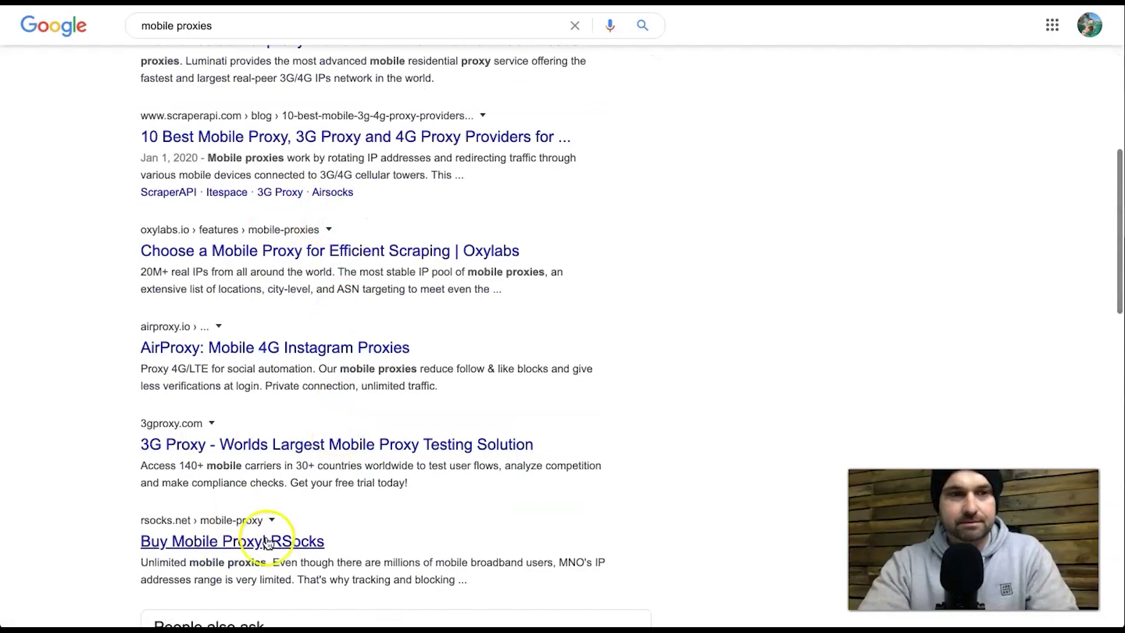
pyautogui.scroll(-3, 331, 234)
pyautogui.scroll(12, 333, 255)
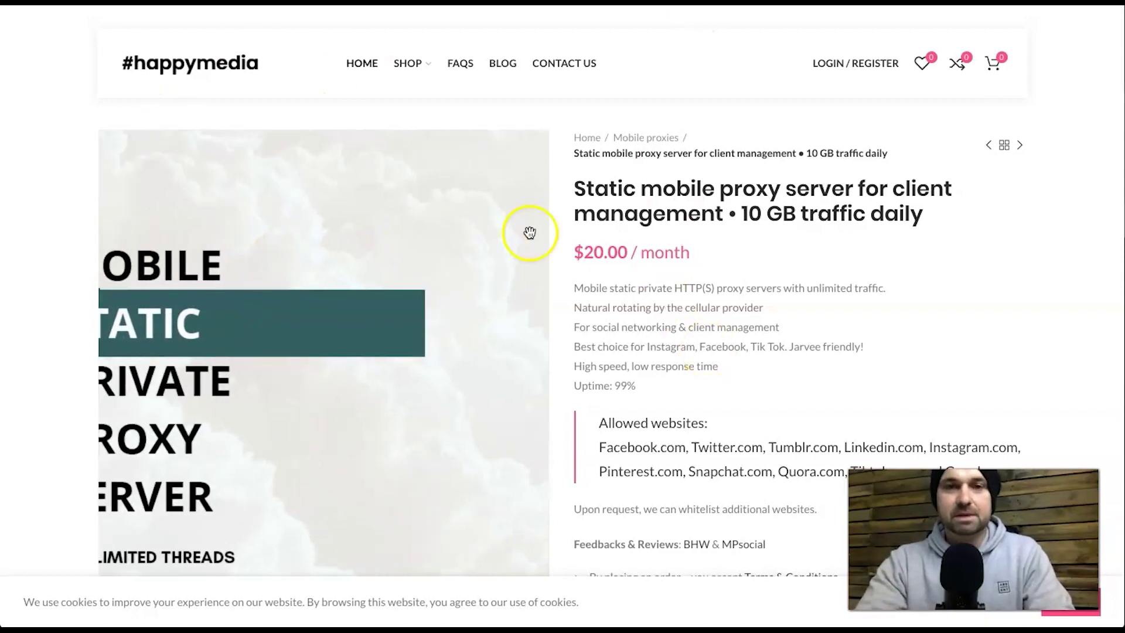
pyautogui.moveTo(573, 252); pyautogui.dragTo(703, 256)
pyautogui.click(703, 256)
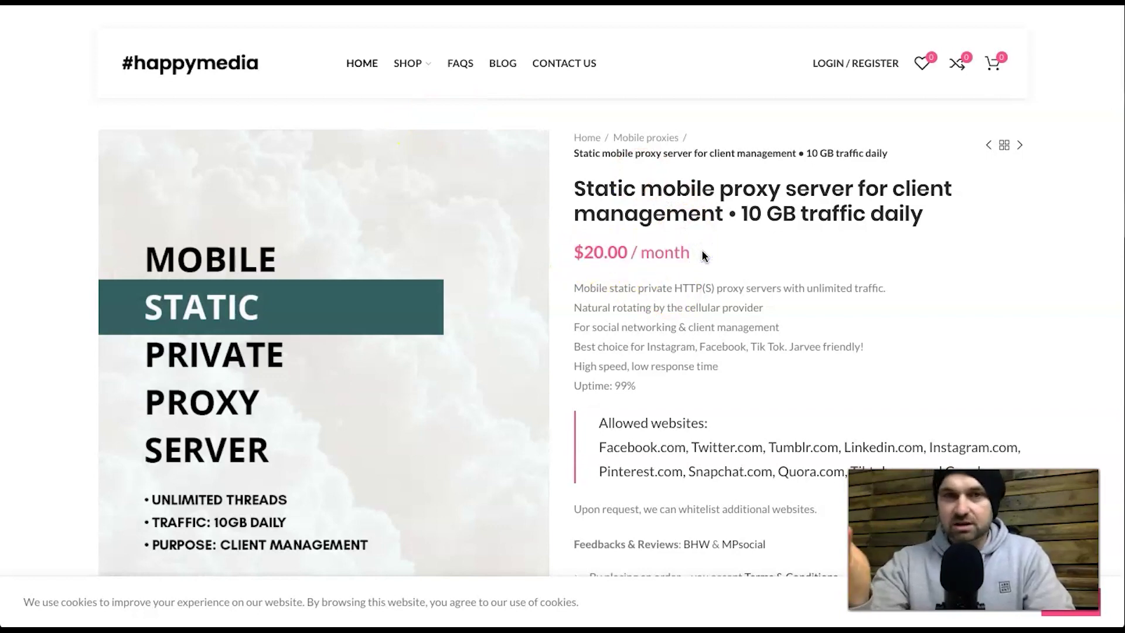
pyautogui.click(650, 255)
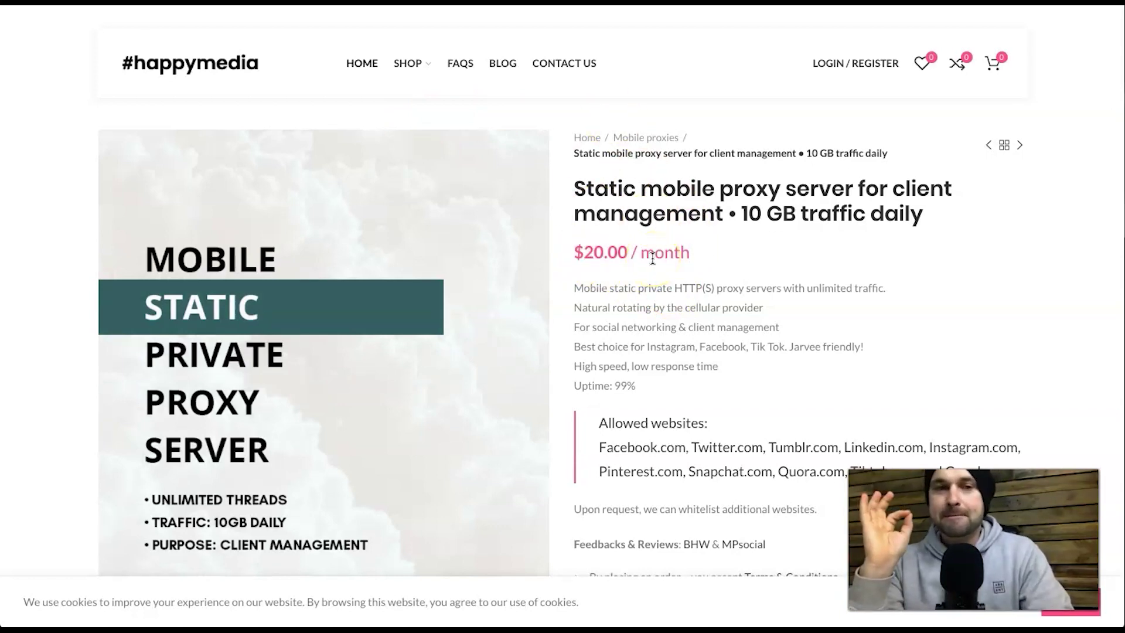
pyautogui.click(629, 257)
pyautogui.click(597, 253)
pyautogui.click(653, 253)
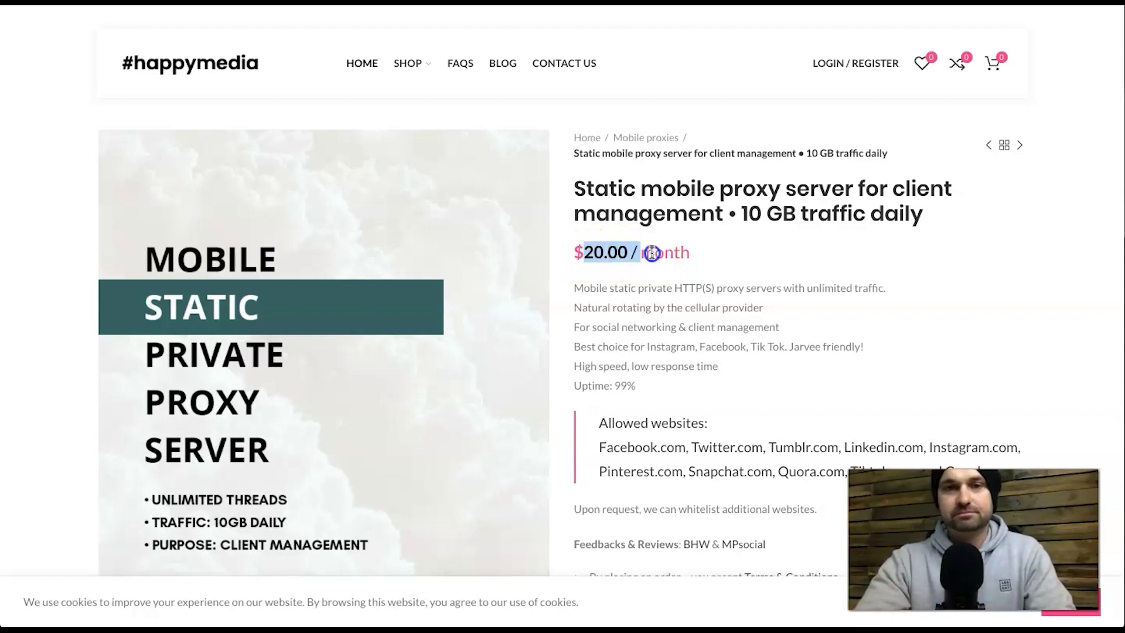
pyautogui.click(795, 273)
pyautogui.click(658, 322)
pyautogui.scroll(-1, 657, 324)
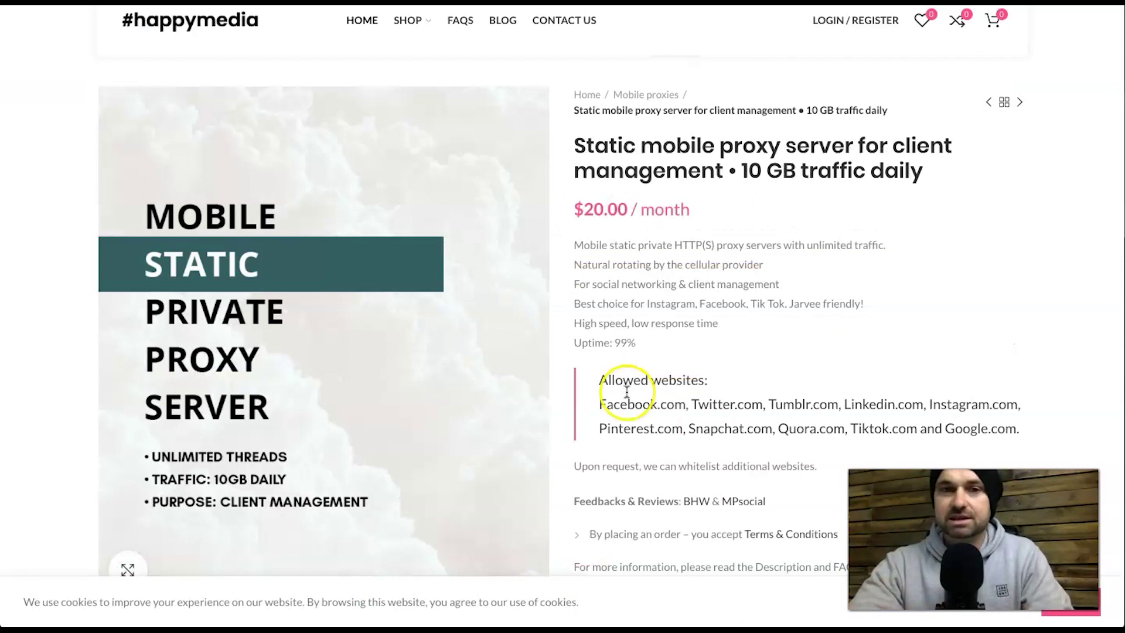
# - Highlight the happymedia proxy price, clear it, and scroll back up
pyautogui.click(571, 215)
pyautogui.moveTo(572, 216); pyautogui.dragTo(687, 216)
pyautogui.click(685, 216)
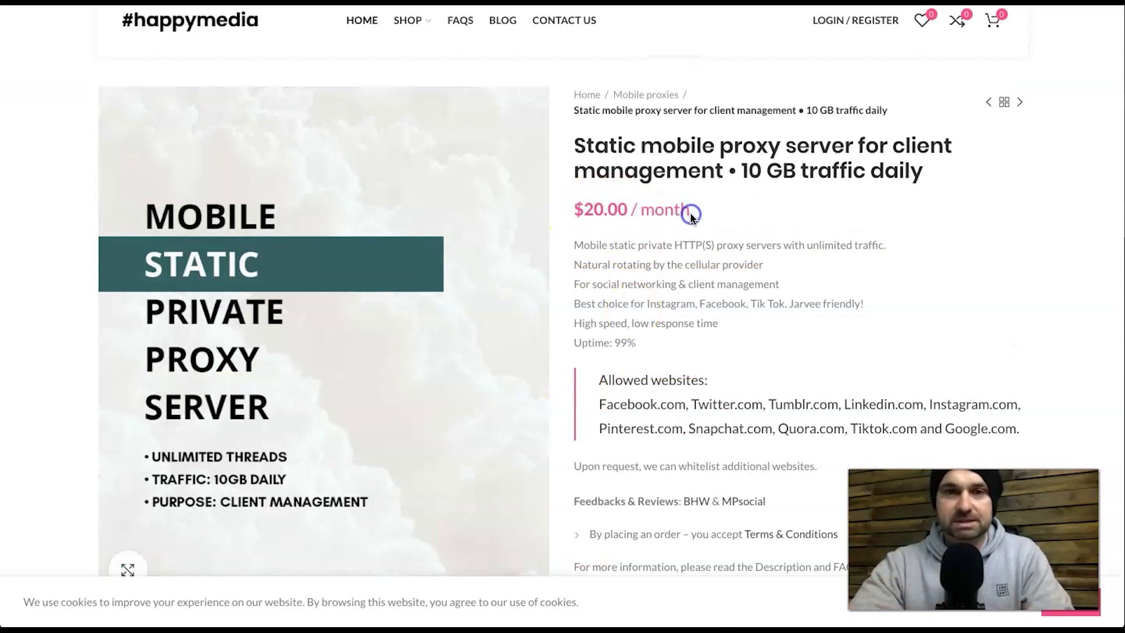
pyautogui.scroll(1, 680, 222)
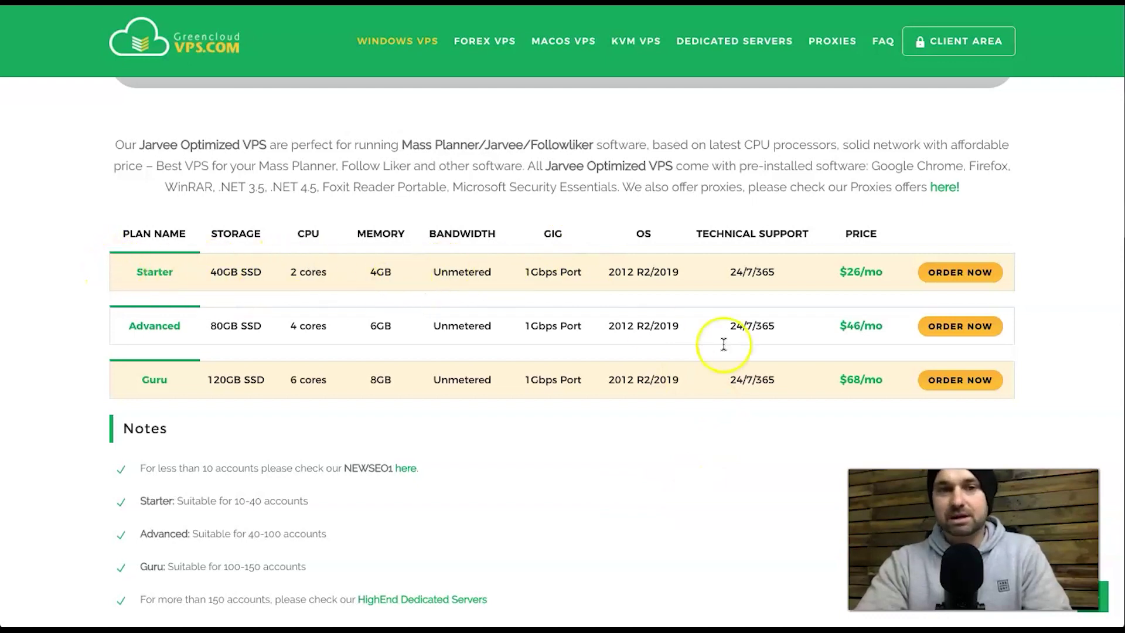
# - Search 'microsoft remote desktop' in a private window and open the Microsoft Store result
pyautogui.hotkey('ctrl', 'shift', 'n')
pyautogui.write('microsoft')
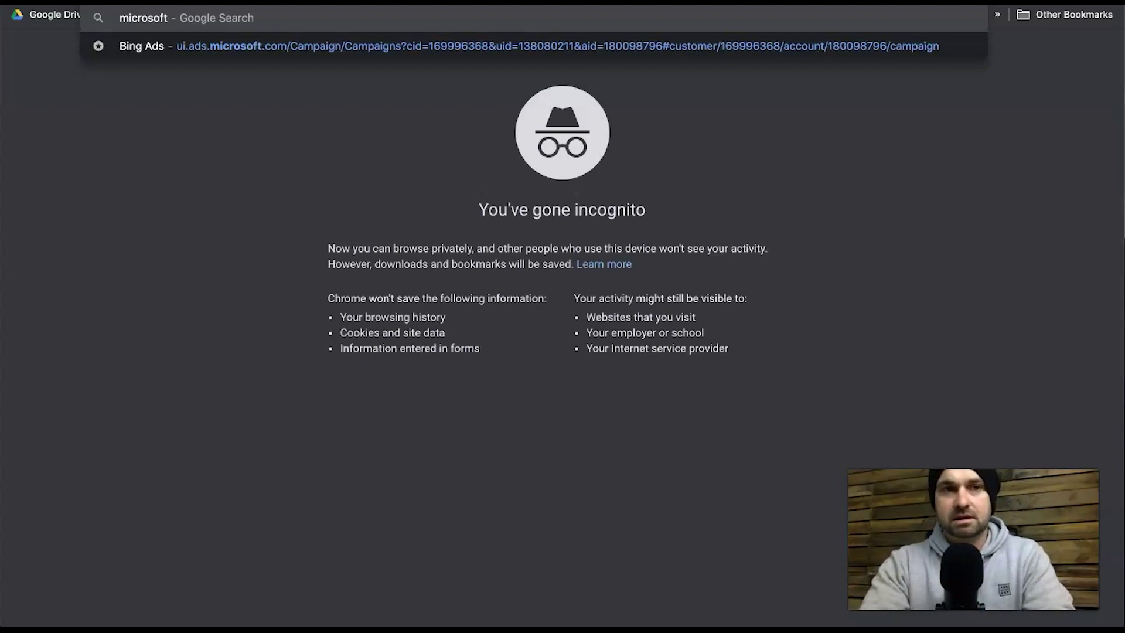
pyautogui.write(' remote keskto')
pyautogui.press('BackSpace')
pyautogui.press('BackSpace')
pyautogui.press('BackSpace')
pyautogui.press('BackSpace')
pyautogui.press('BackSpace')
pyautogui.press('BackSpace')
pyautogui.write('desktop')
pyautogui.press('Return')
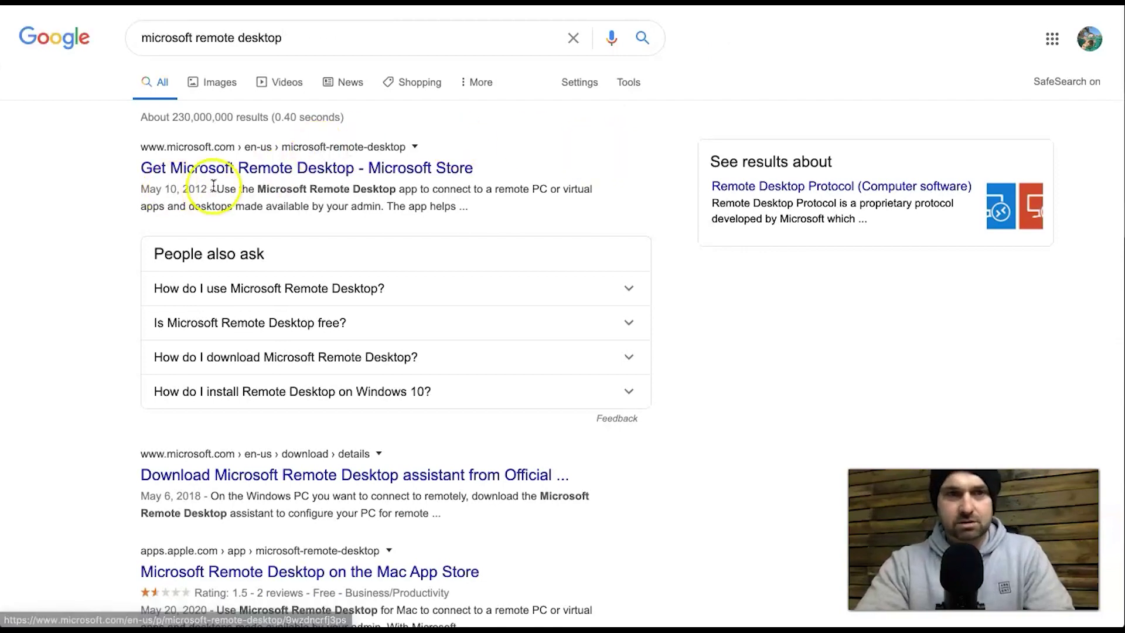
pyautogui.click(361, 174)
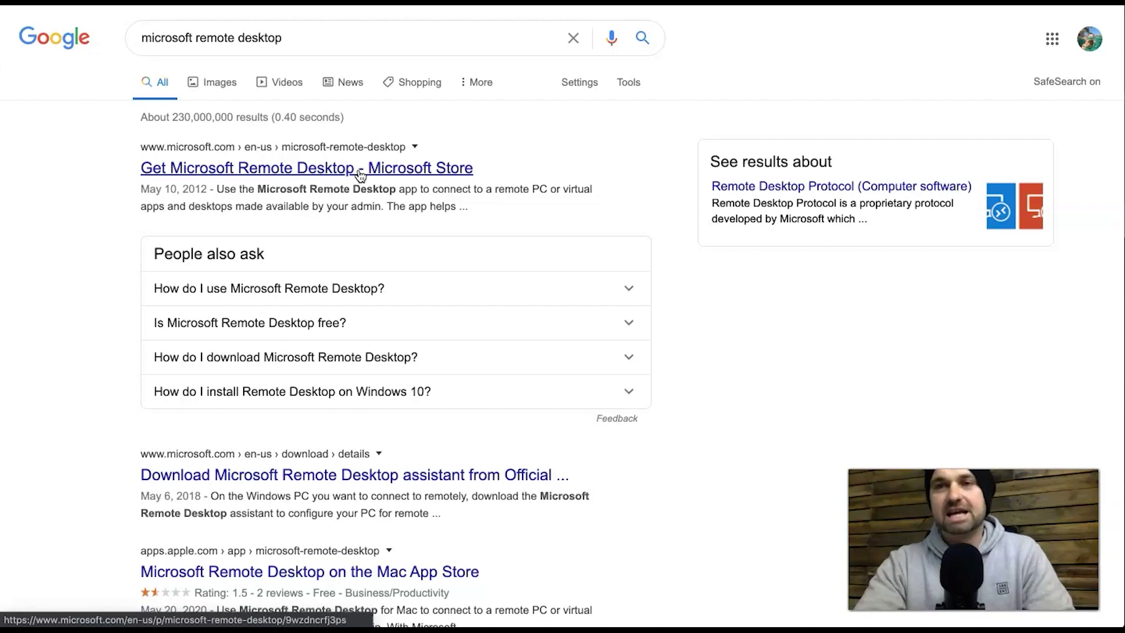
pyautogui.click(439, 164)
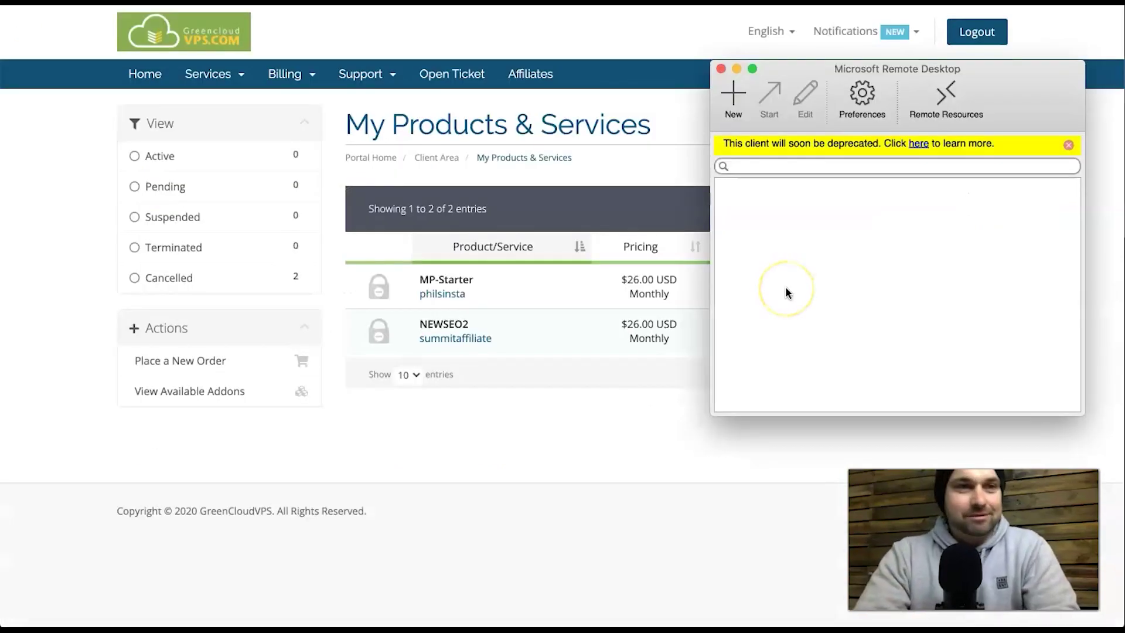
# - Launch Microsoft Remote Desktop, move its window aside, and open the MP-Starter product details
pyautogui.click(861, 77)
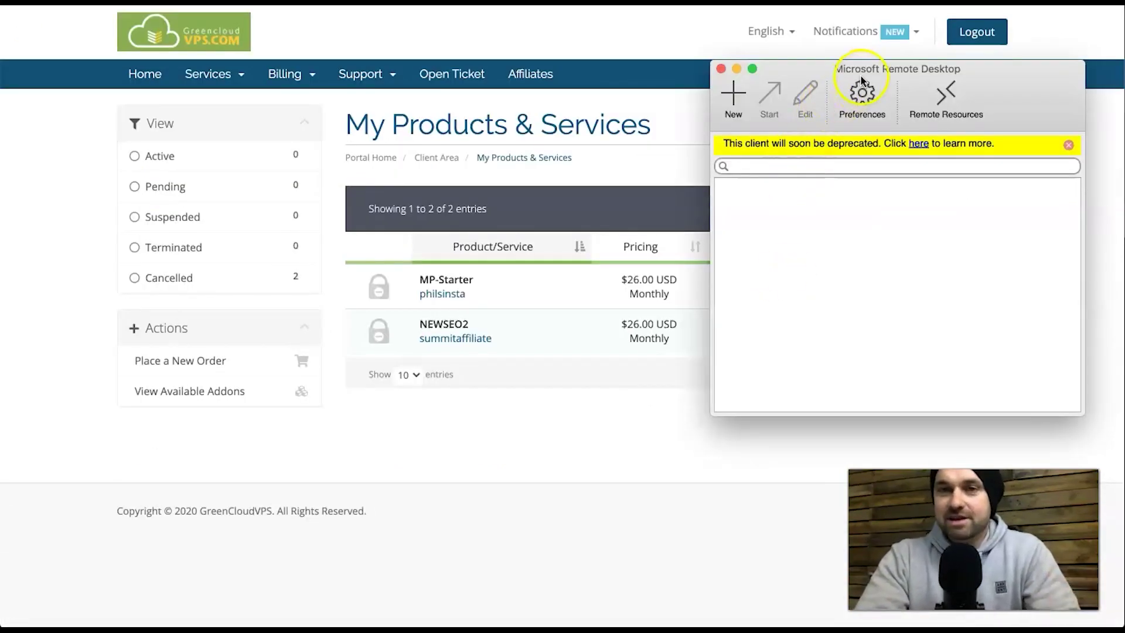
pyautogui.moveTo(902, 69); pyautogui.dragTo(920, 89)
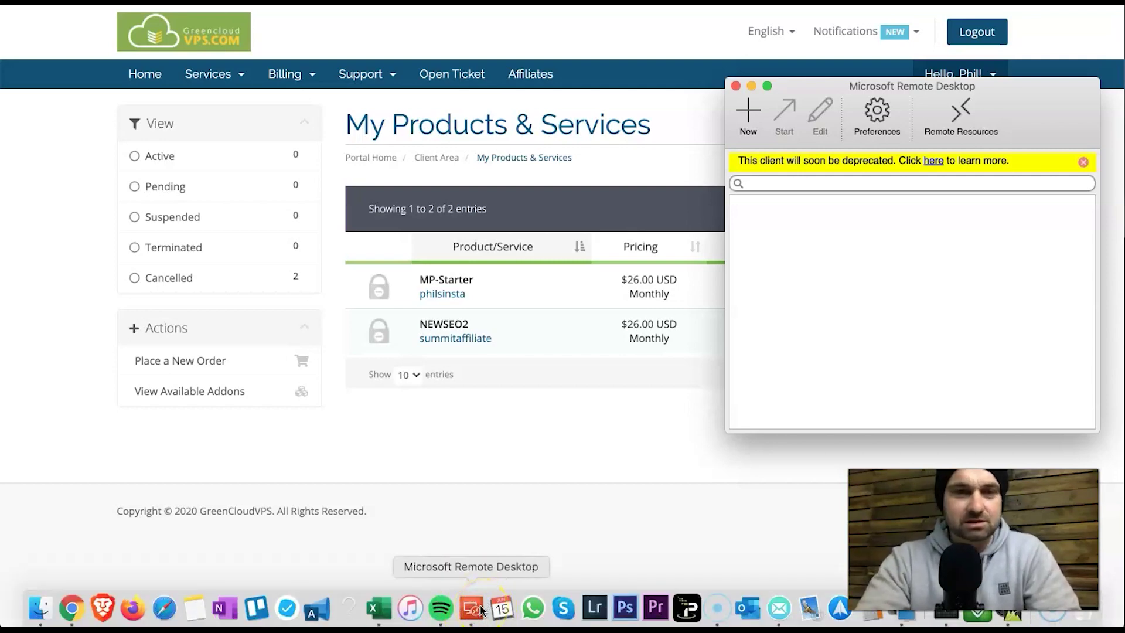
pyautogui.click(516, 432)
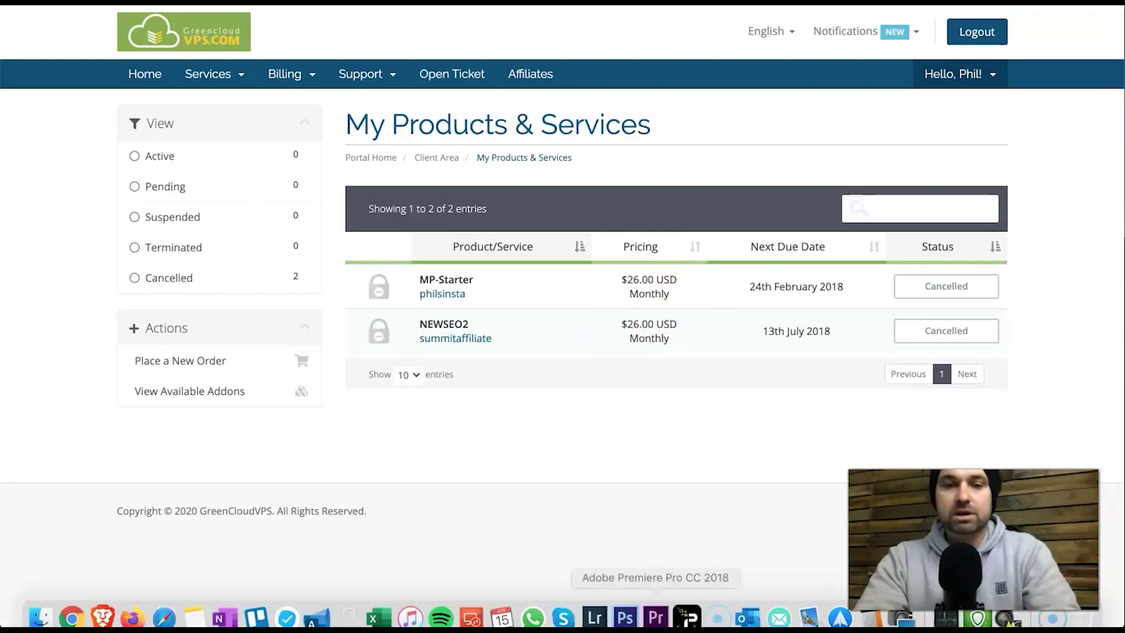
pyautogui.click(472, 606)
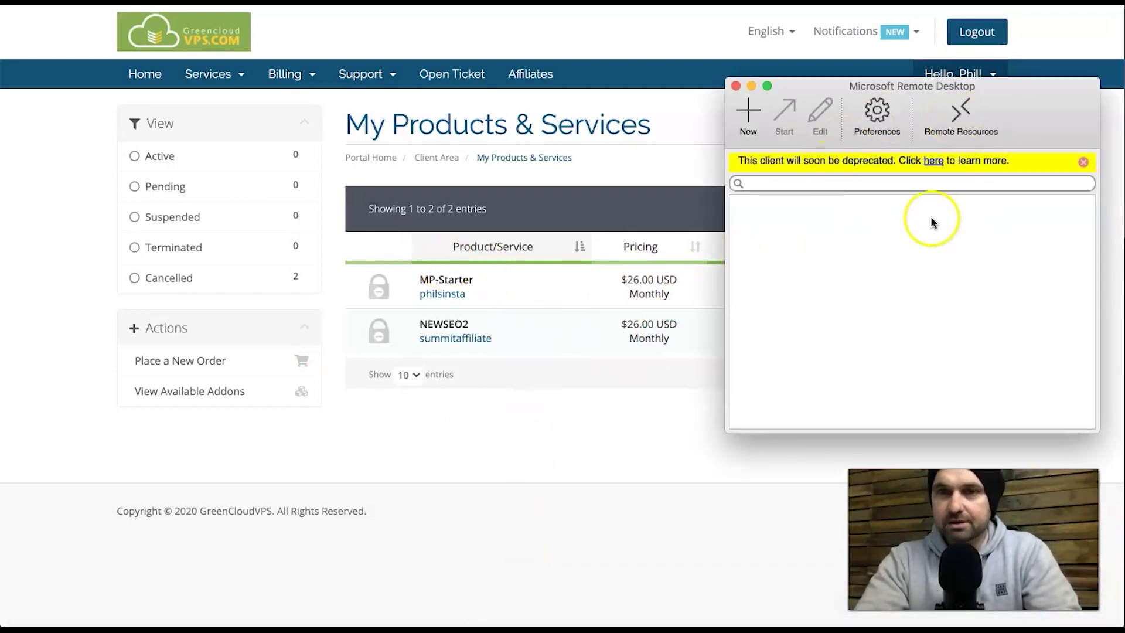
pyautogui.click(527, 299)
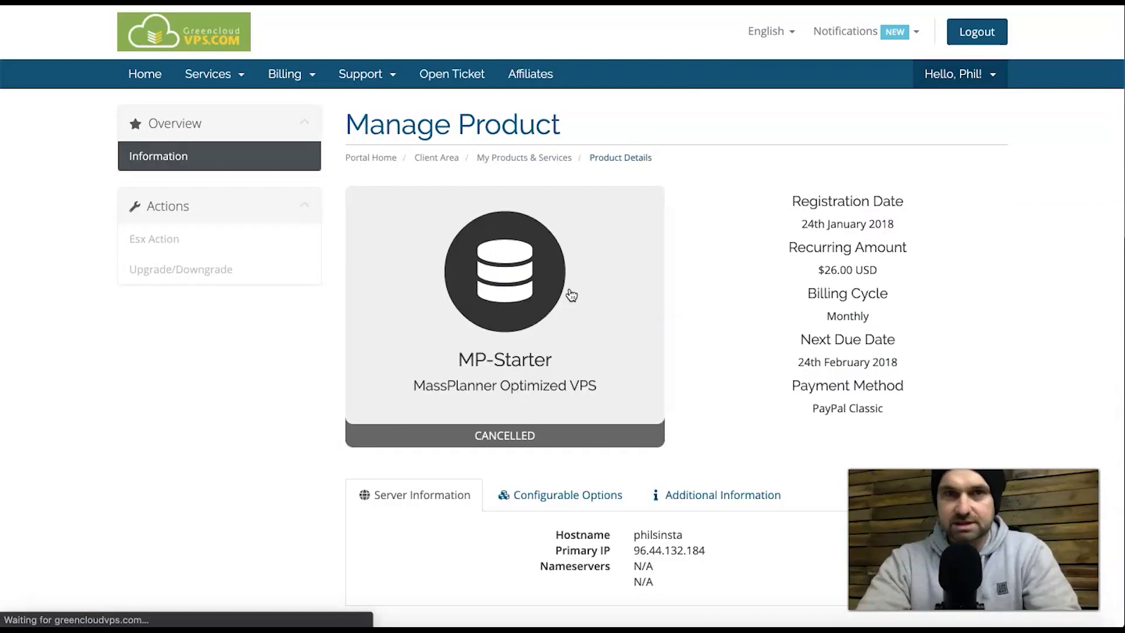
# - Check the server's Los Angeles location and its operating system details
pyautogui.scroll(-3, 651, 364)
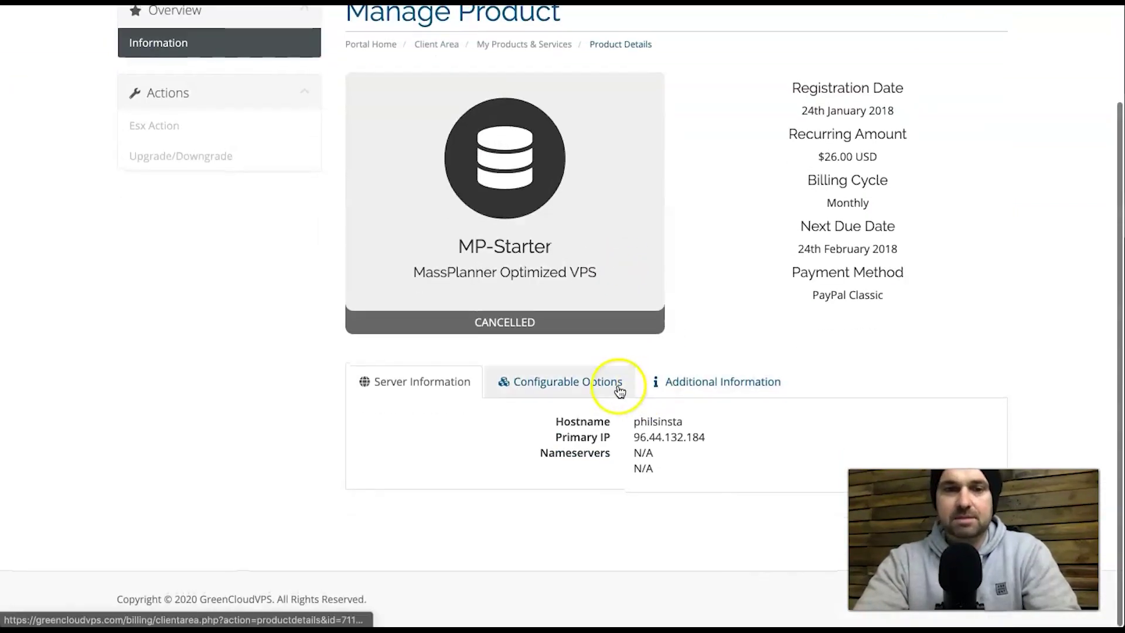
pyautogui.click(600, 389)
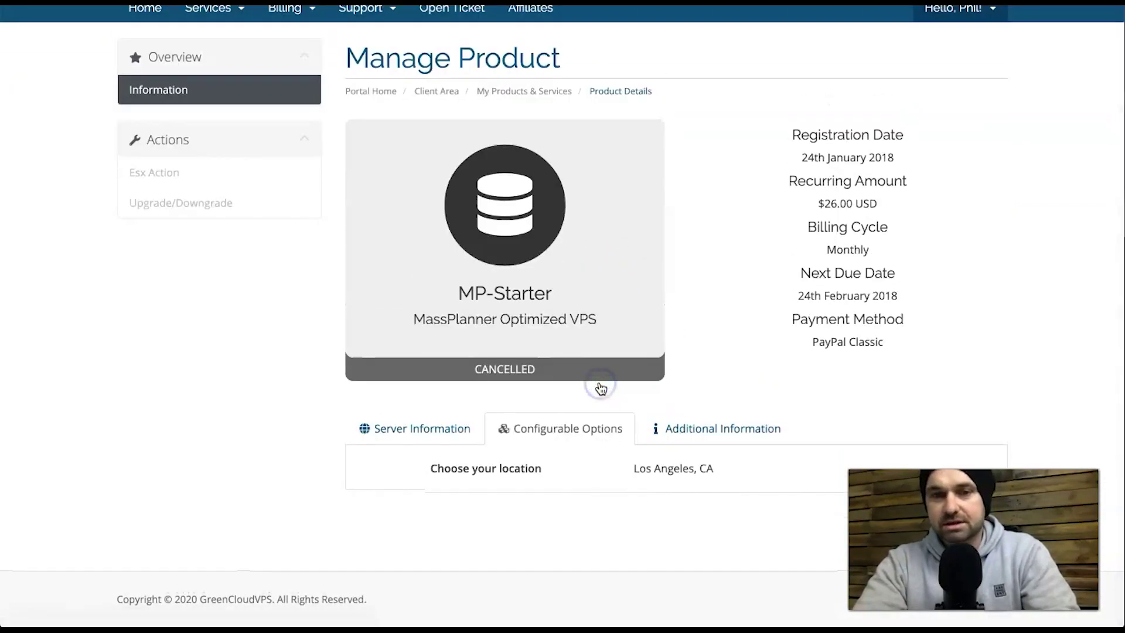
pyautogui.moveTo(420, 477); pyautogui.dragTo(723, 520)
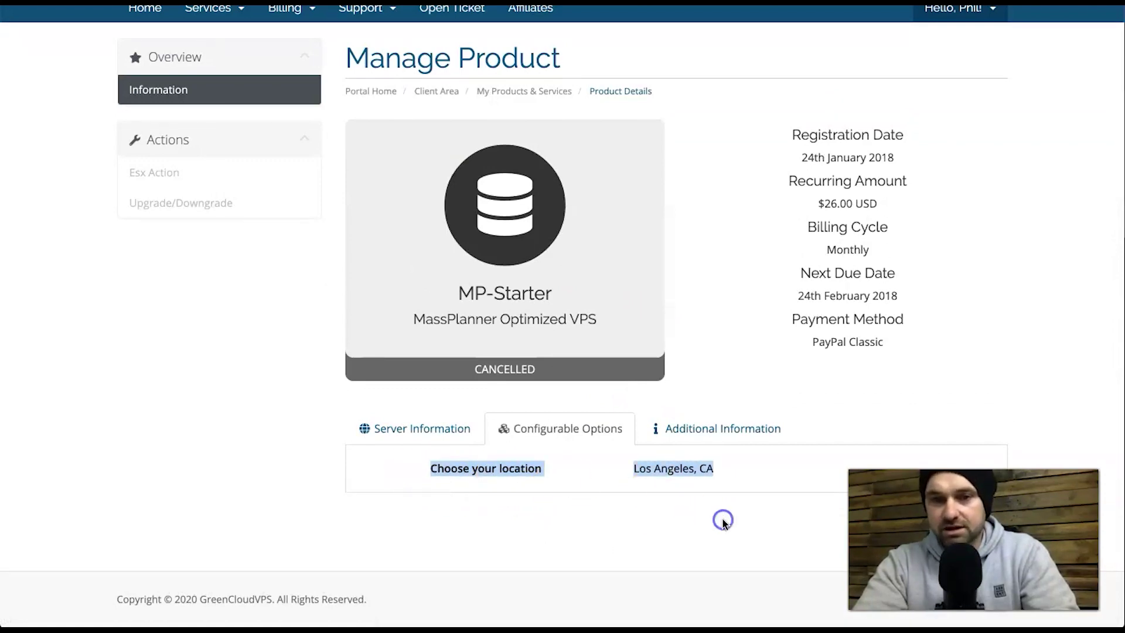
pyautogui.click(723, 520)
pyautogui.click(718, 434)
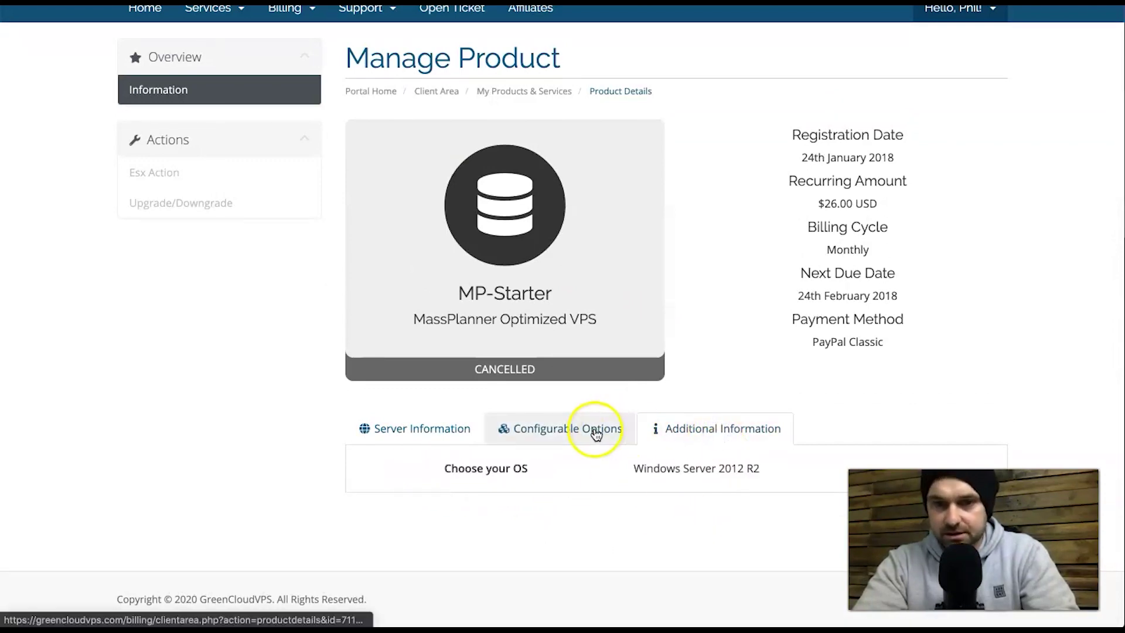
pyautogui.click(591, 431)
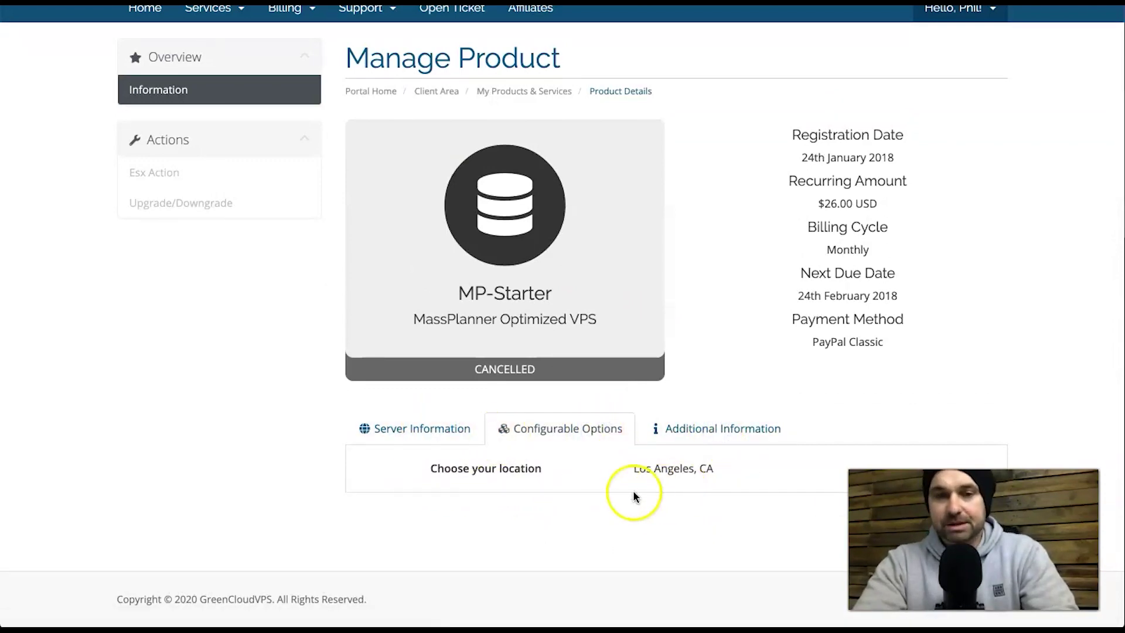
# - Find the hostname and primary IP 96.44.132.184, then bring Remote Desktop forward
pyautogui.click(443, 440)
pyautogui.click(504, 444)
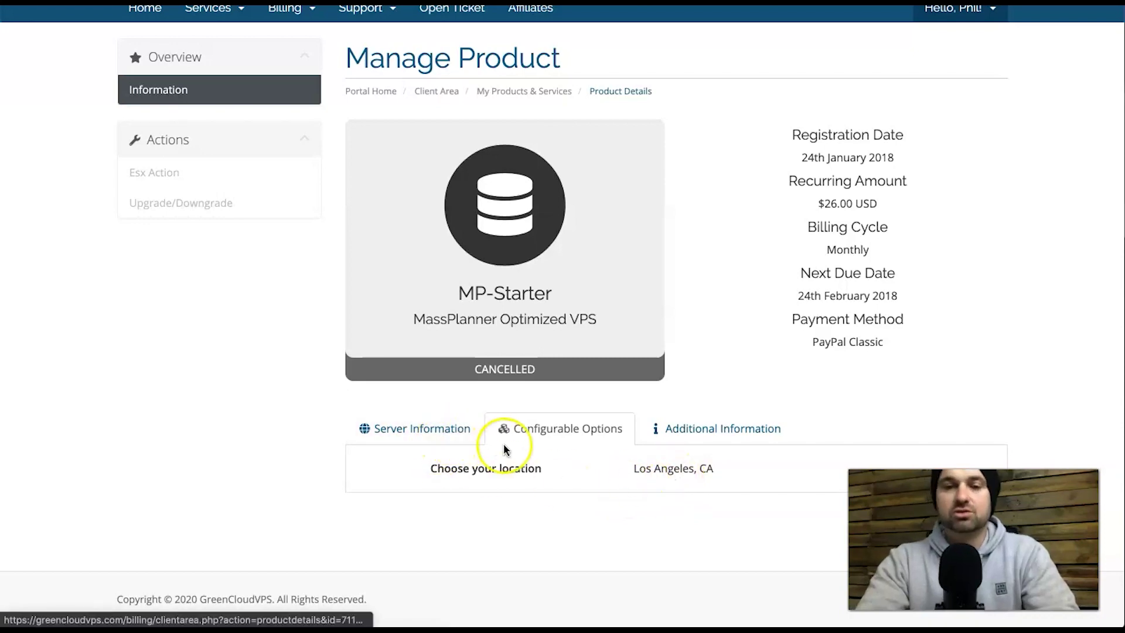
pyautogui.click(440, 435)
pyautogui.scroll(-1, 585, 442)
pyautogui.click(610, 444)
pyautogui.click(429, 392)
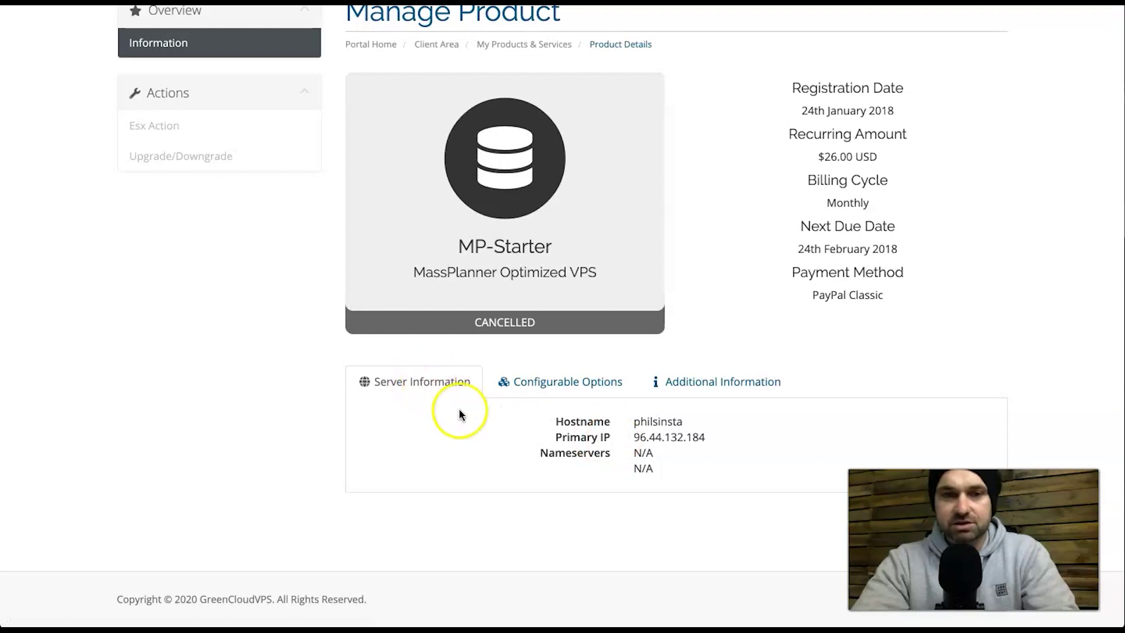
pyautogui.moveTo(631, 437); pyautogui.dragTo(709, 437)
pyautogui.click(707, 438)
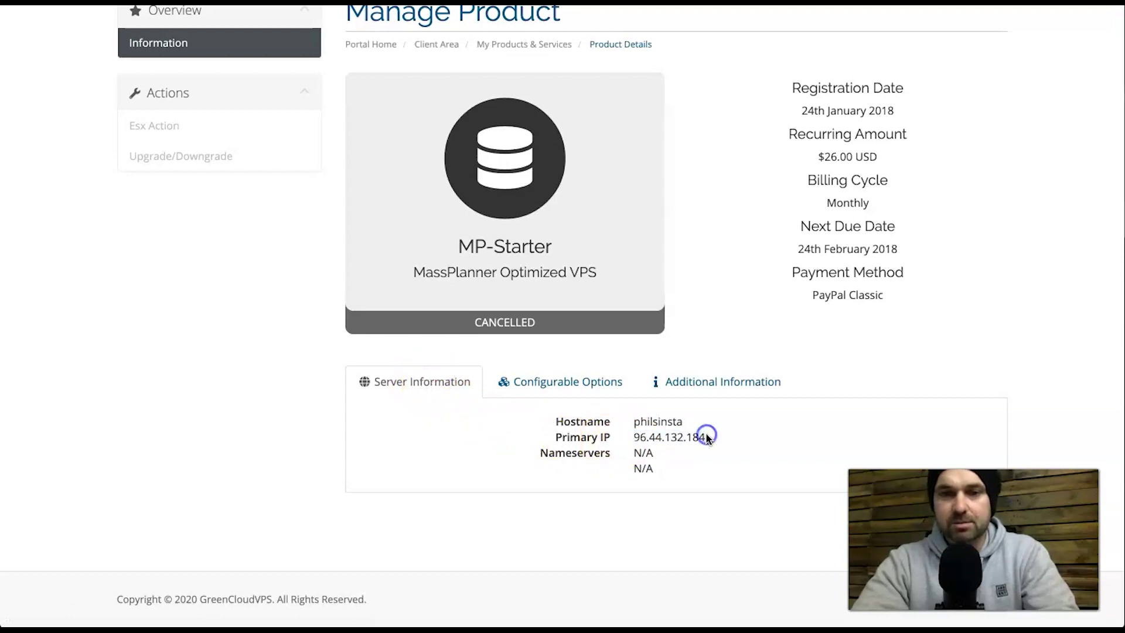
pyautogui.moveTo(441, 612)
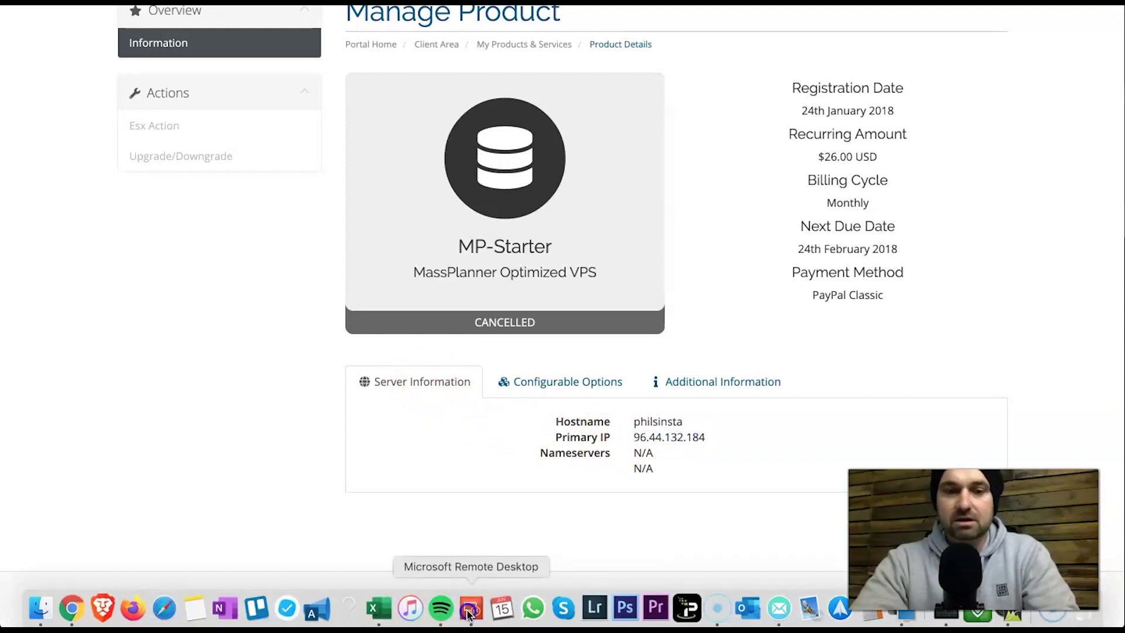
pyautogui.click(470, 609)
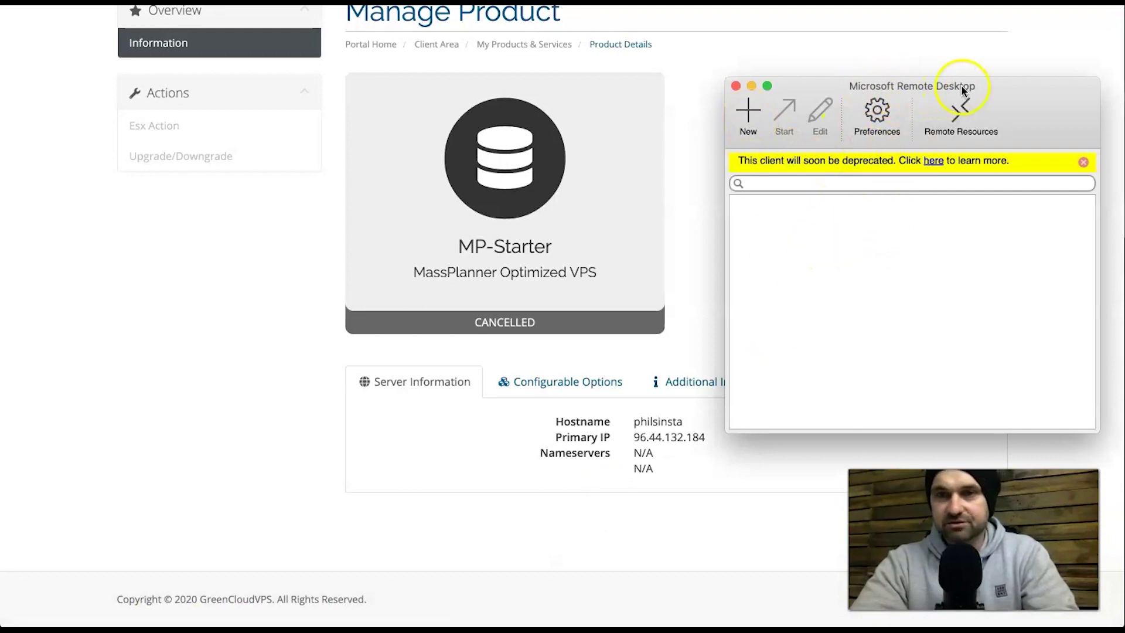
# - Start a new remote desktop entry and paste the primary IP 96.44.132.184 into it
pyautogui.click(749, 111)
pyautogui.moveTo(473, 136); pyautogui.dragTo(941, 136)
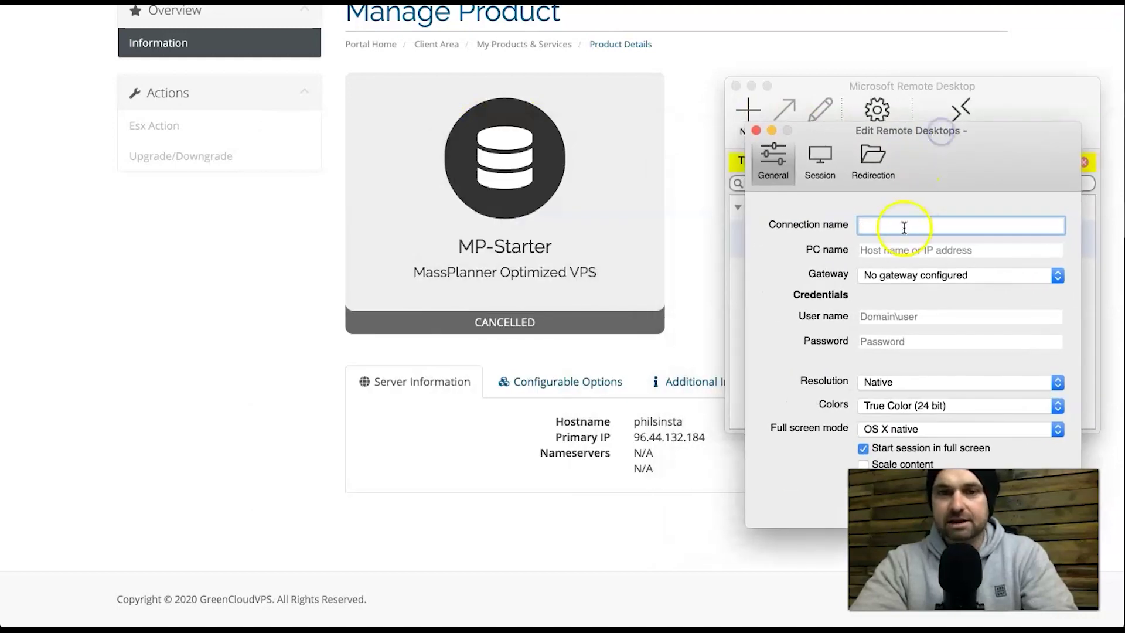
pyautogui.click(593, 434)
pyautogui.moveTo(634, 438); pyautogui.dragTo(713, 440)
pyautogui.press('super+c')
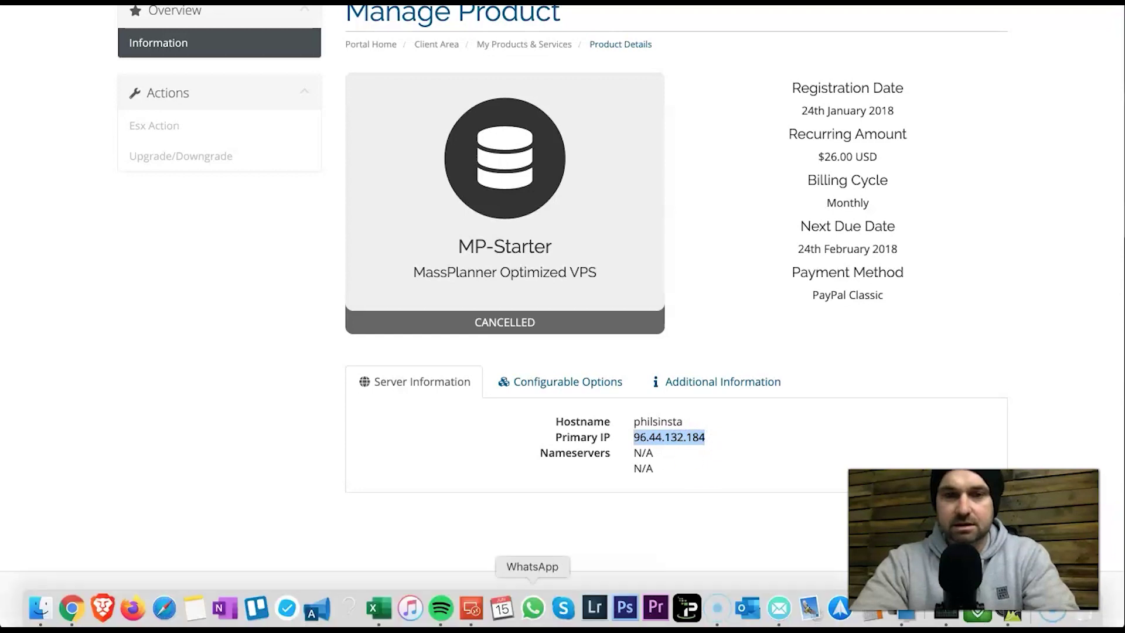
pyautogui.click(471, 610)
pyautogui.click(860, 219)
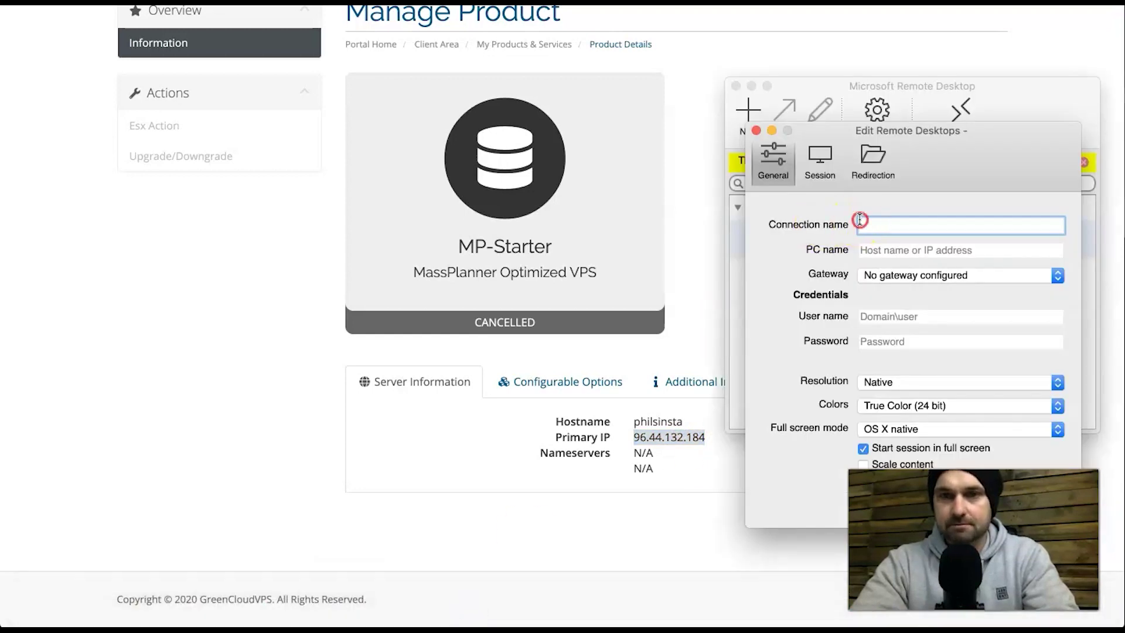
pyautogui.rightClick(859, 220)
pyautogui.click(891, 284)
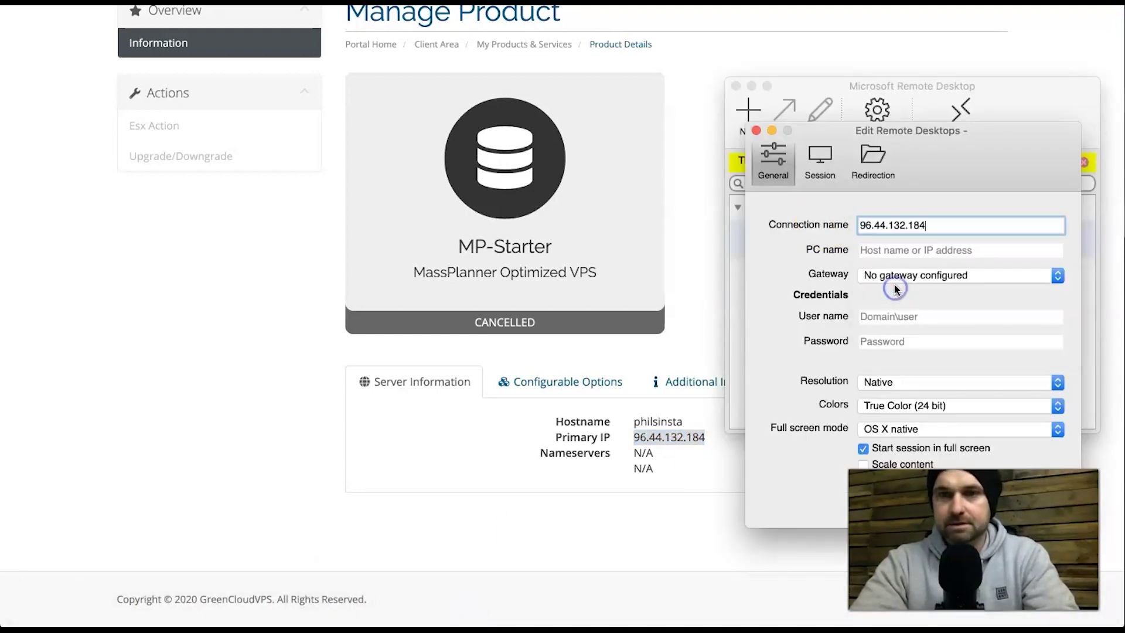
# - Enter the server hostname as PC name, plus the user name and password, and save
pyautogui.click(895, 249)
pyautogui.write('Host')
pyautogui.press('BackSpace')
pyautogui.press('BackSpace')
pyautogui.press('BackSpace')
pyautogui.press('BackSpace')
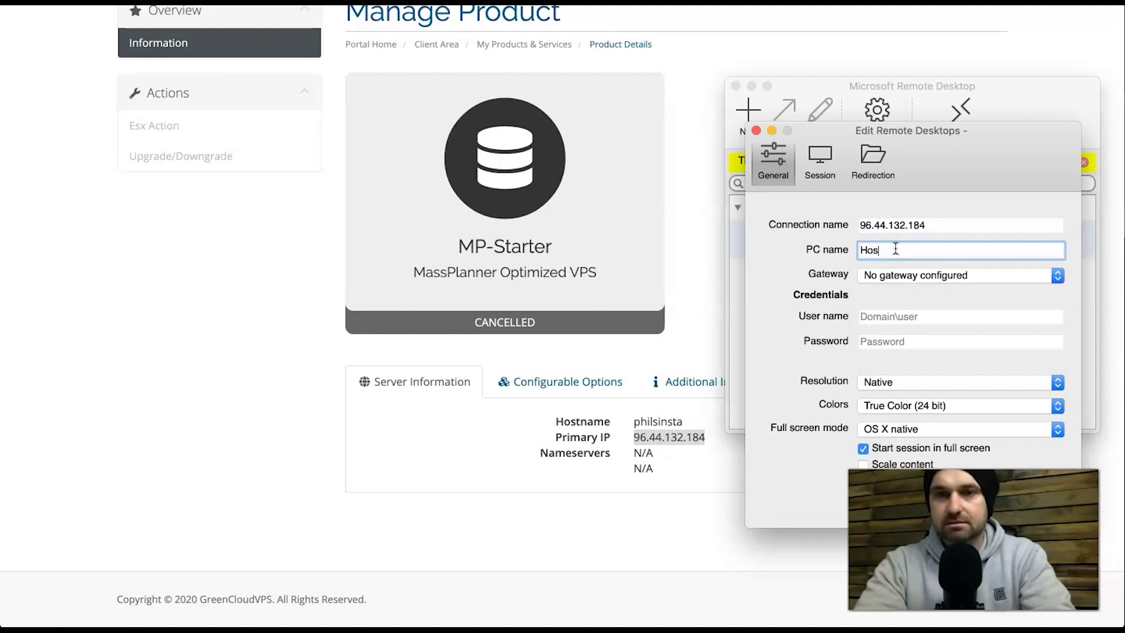
pyautogui.write('philinsta')
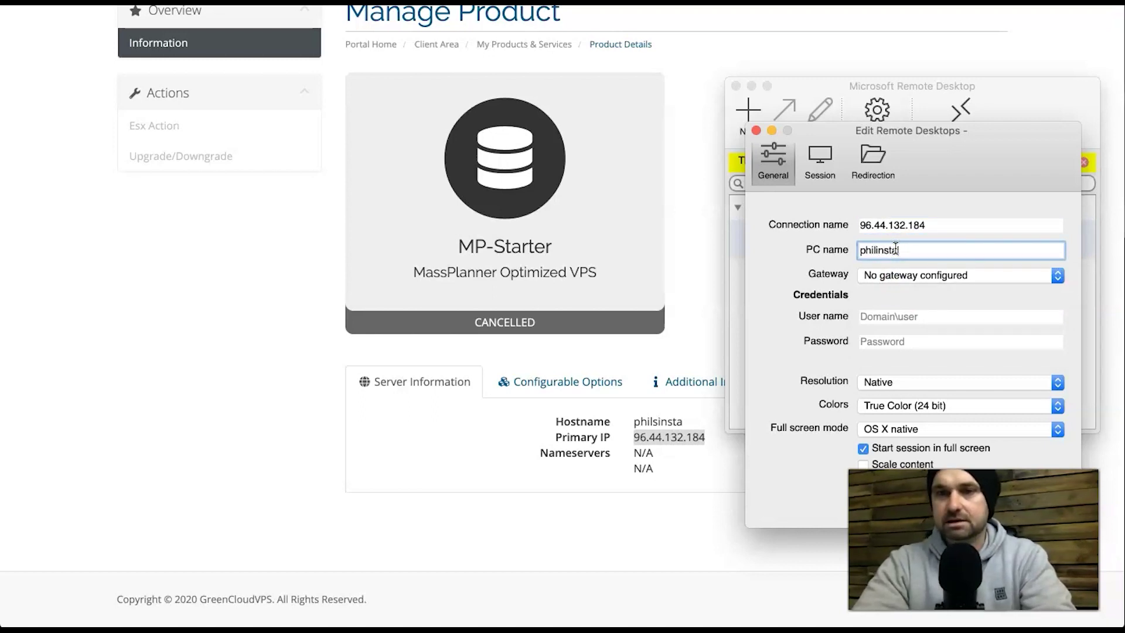
pyautogui.click(887, 316)
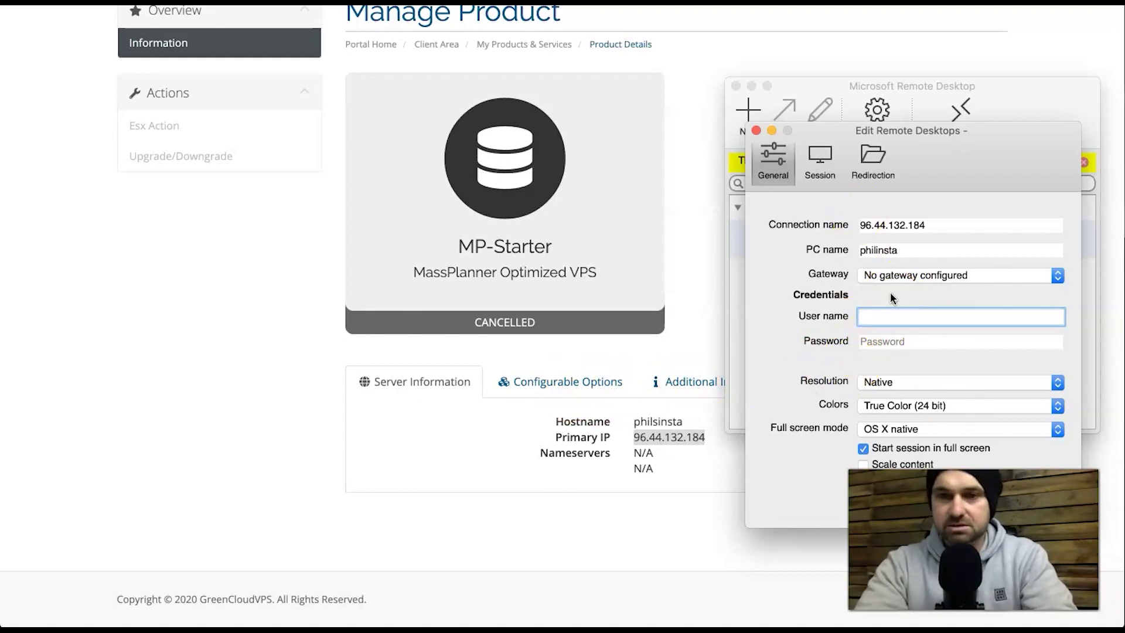
pyautogui.write('testeste')
pyautogui.press('BackSpace')
pyautogui.click(892, 341)
pyautogui.write('testest')
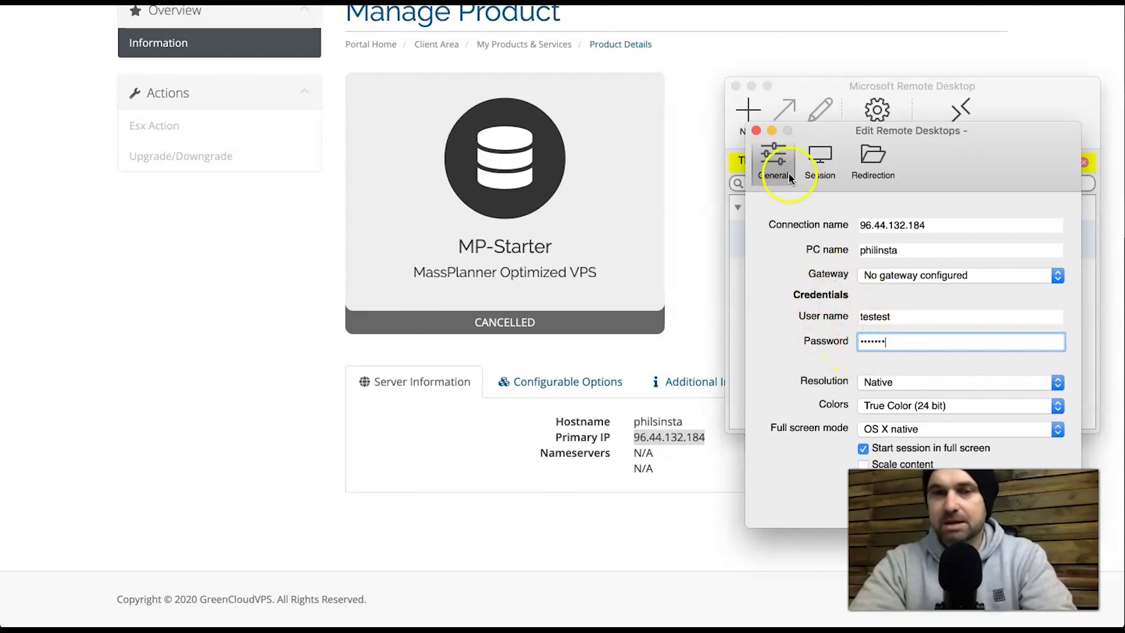
pyautogui.click(755, 130)
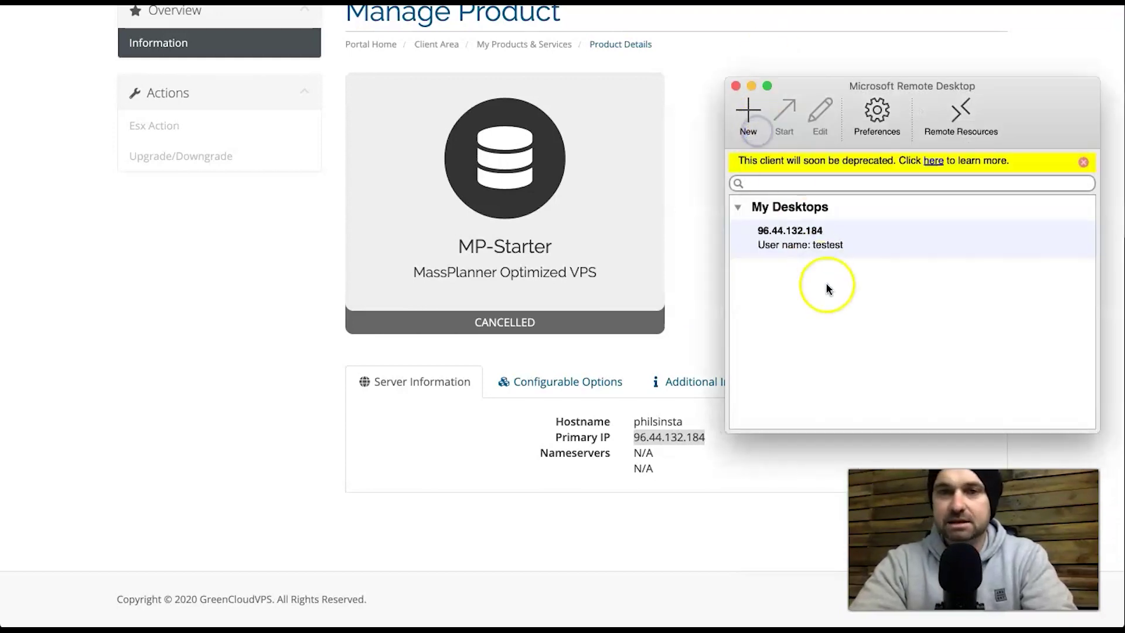
# - Attempt the saved VPS remote desktop connection, then cancel it and return to the client area
pyautogui.doubleClick(809, 233)
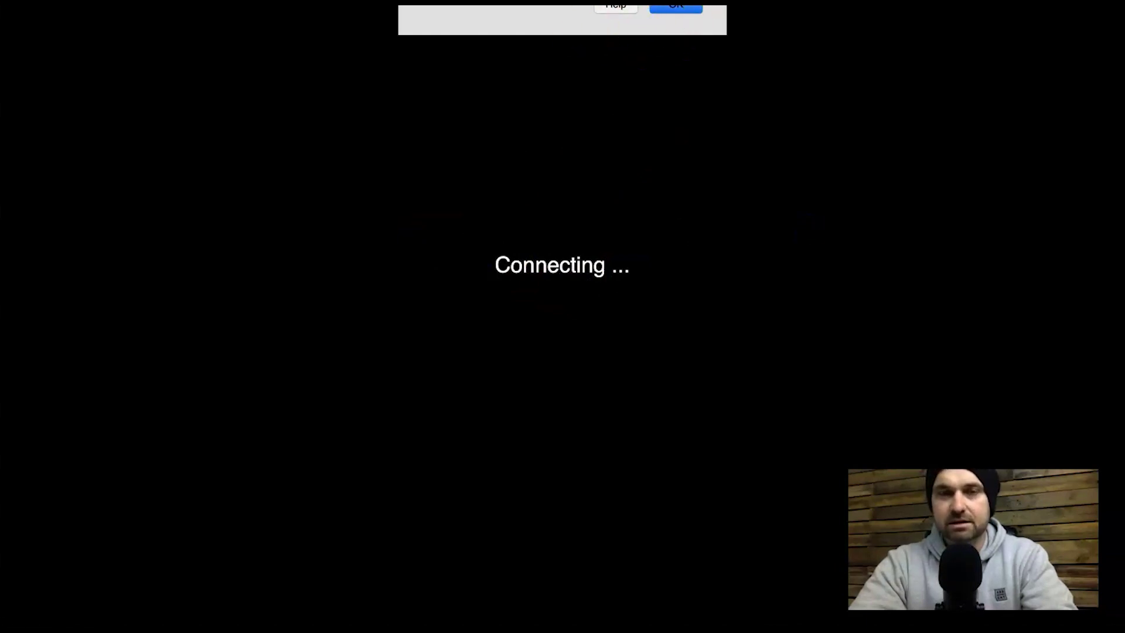
pyautogui.click(673, 8)
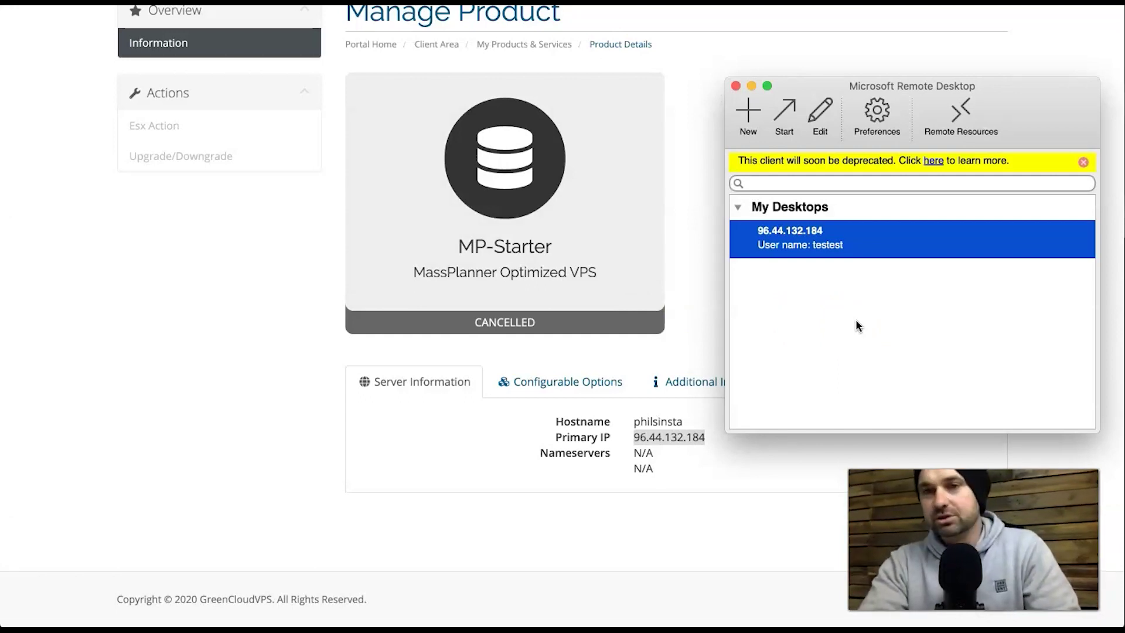
pyautogui.click(573, 390)
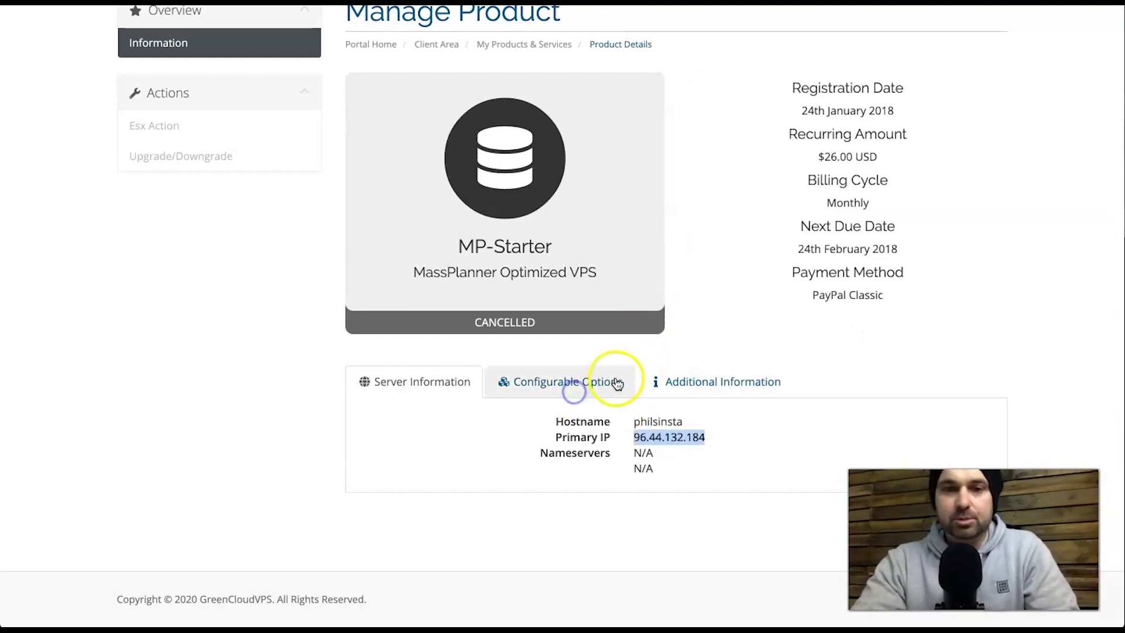
# - Check that the server's Additional Information lists Windows Server 2012 R2 as the OS
pyautogui.click(693, 381)
pyautogui.moveTo(634, 468)
pyautogui.mouseDown()
pyautogui.moveTo(768, 469)
pyautogui.moveTo(625, 467)
pyautogui.mouseUp()
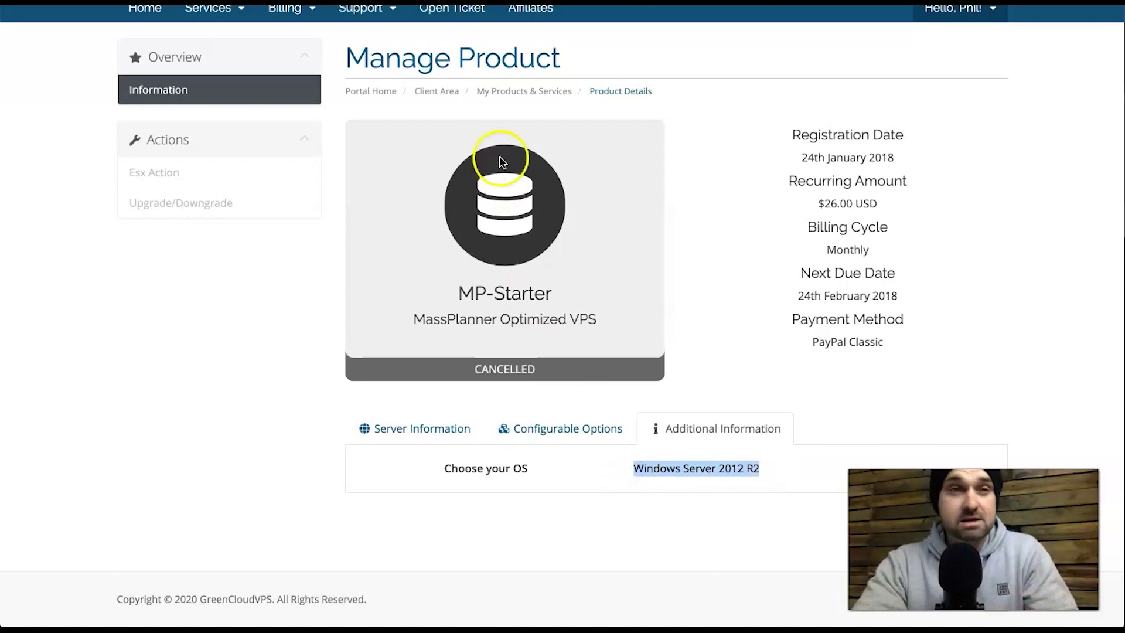
pyautogui.click(657, 534)
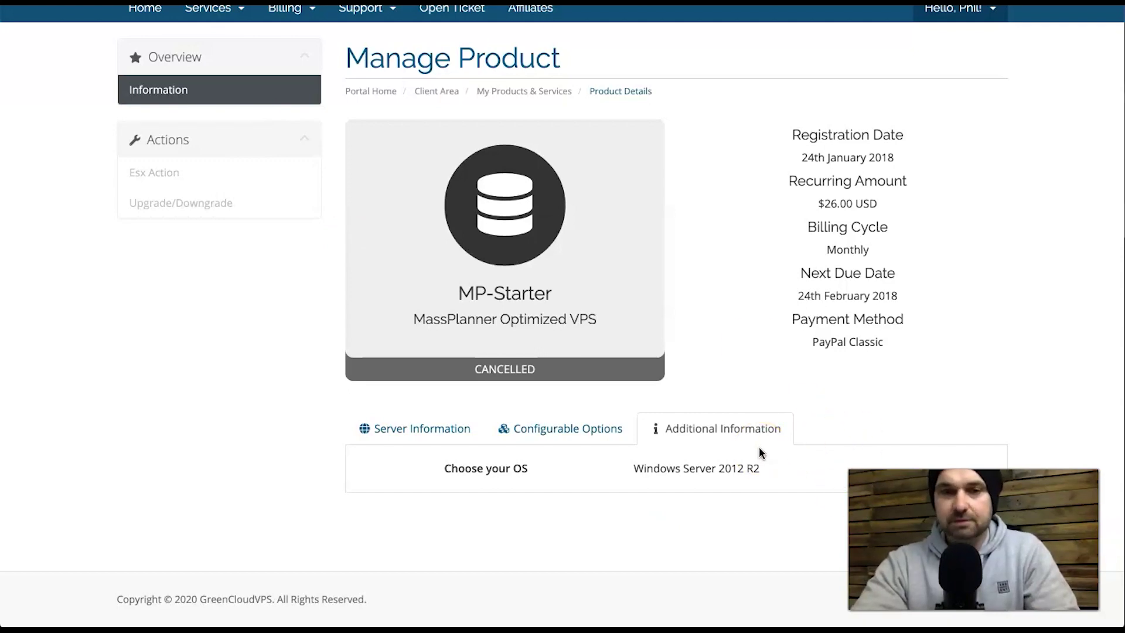
pyautogui.click(476, 438)
pyautogui.scroll(-1, 477, 439)
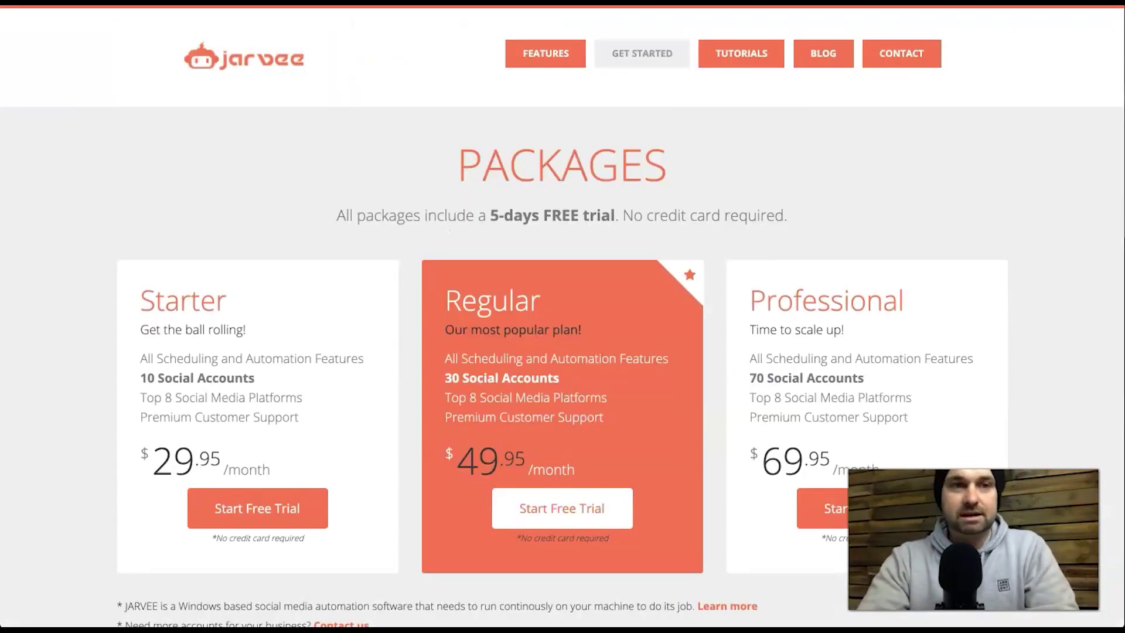
# - Open the Instagram Features page from Jarvee's FEATURES menu
pyautogui.click(533, 53)
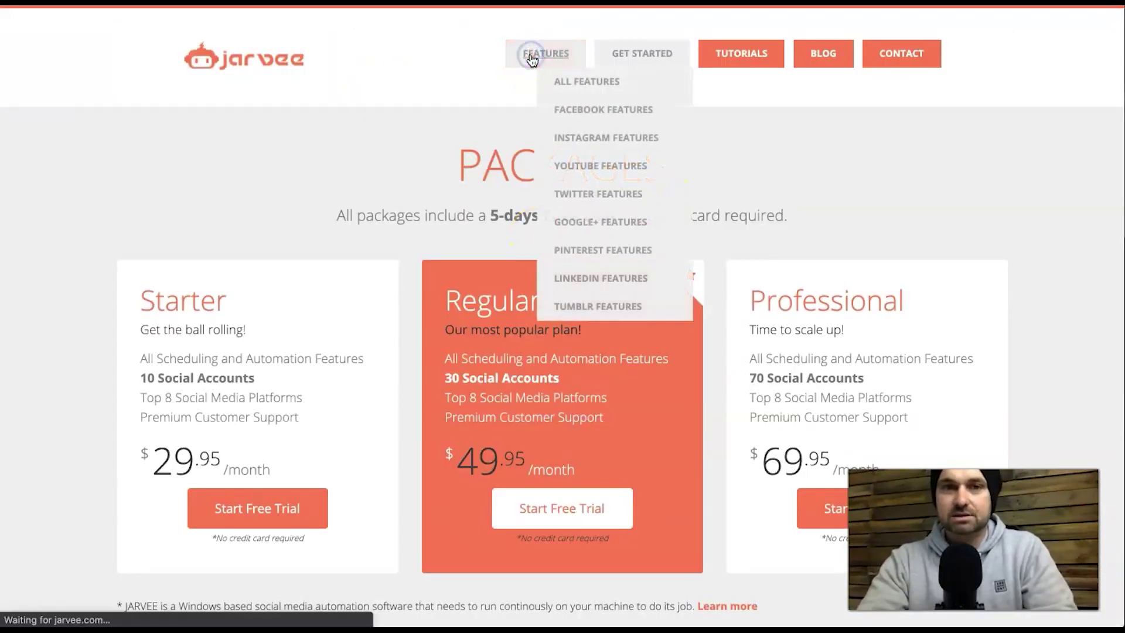
pyautogui.click(633, 138)
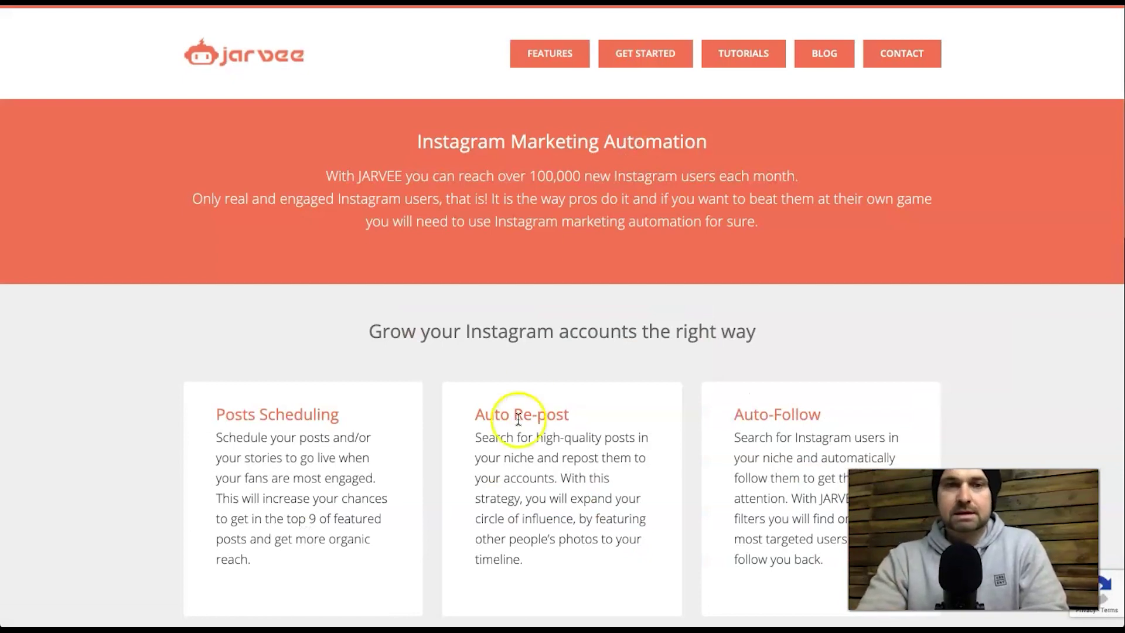
pyautogui.moveTo(583, 64)
pyautogui.click(582, 139)
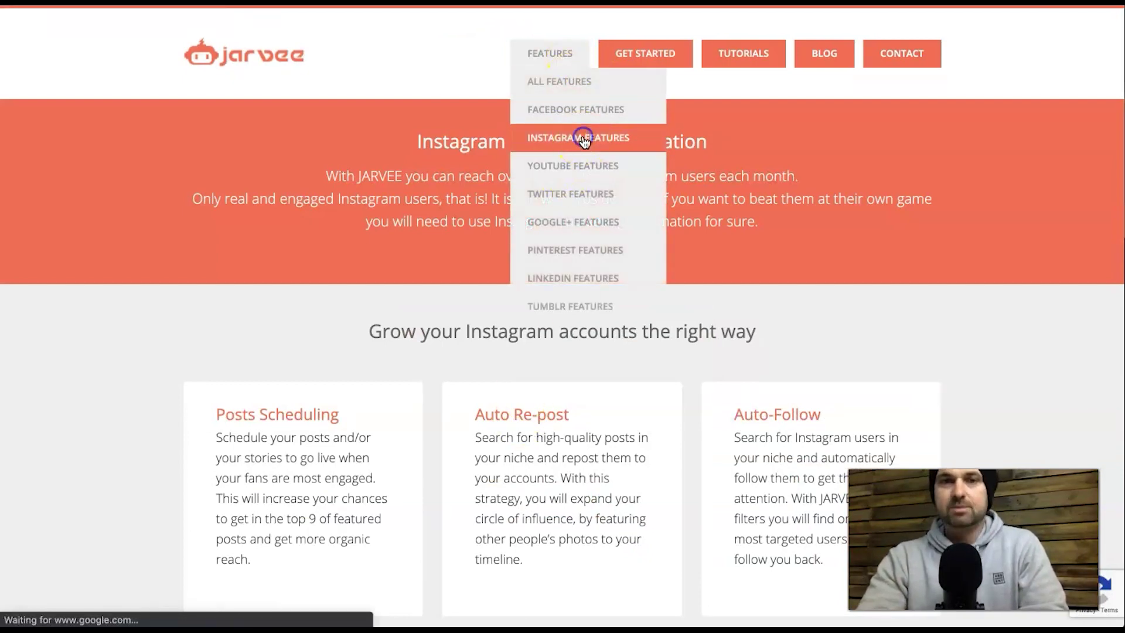
# - Read through the first Instagram automation feature cards
pyautogui.scroll(-1, 580, 454)
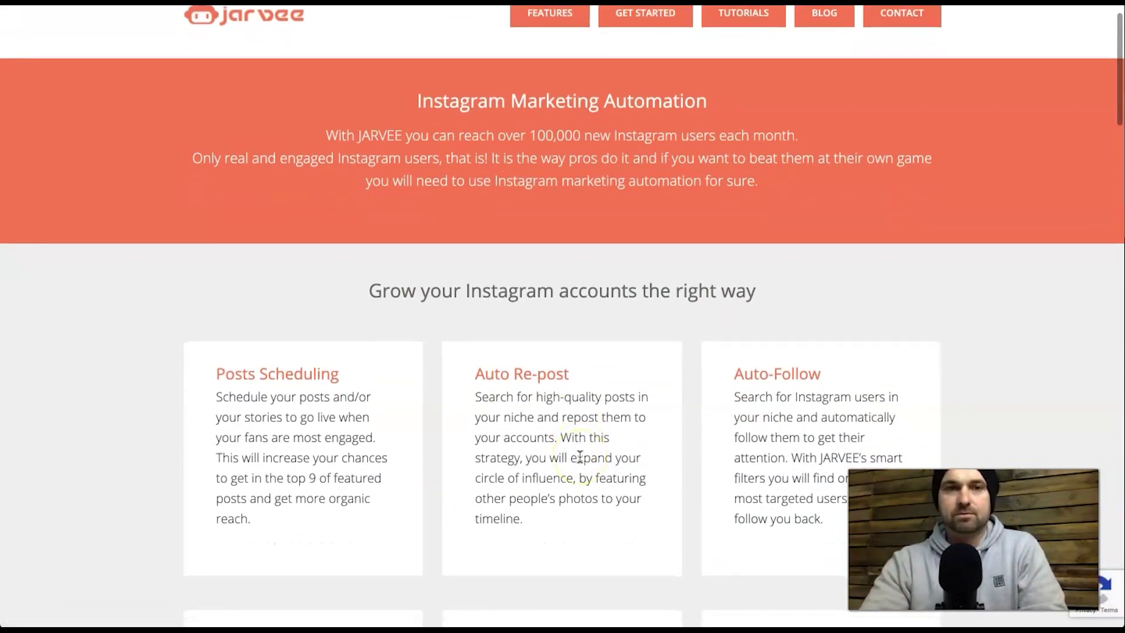
pyautogui.scroll(-5, 580, 456)
pyautogui.scroll(3, 580, 457)
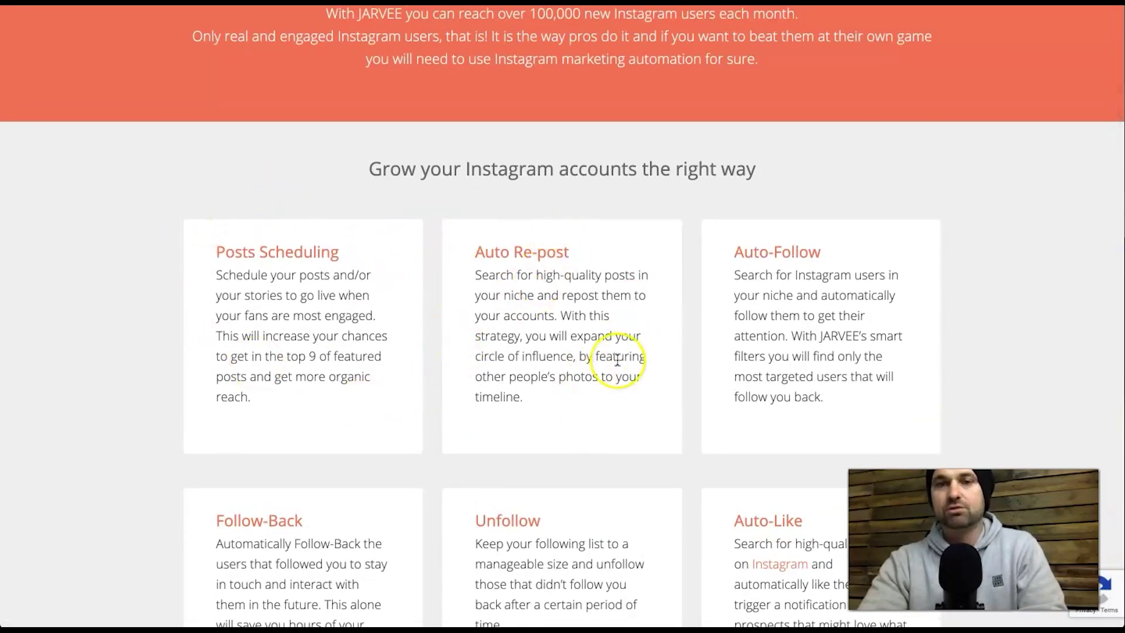
pyautogui.scroll(-1, 615, 355)
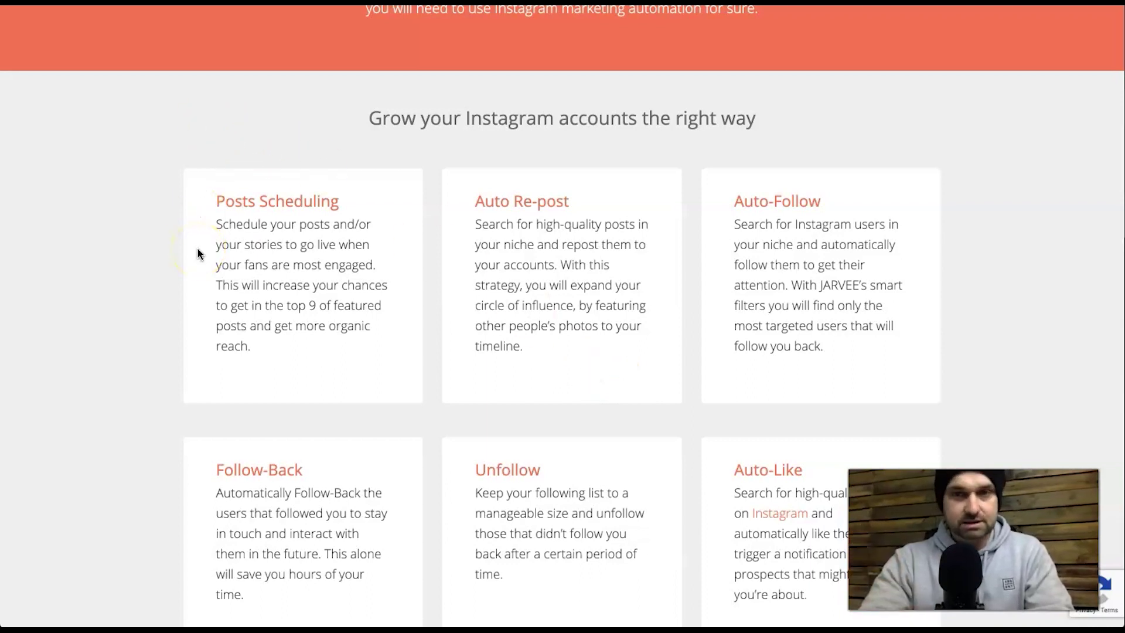
pyautogui.scroll(-1, 377, 281)
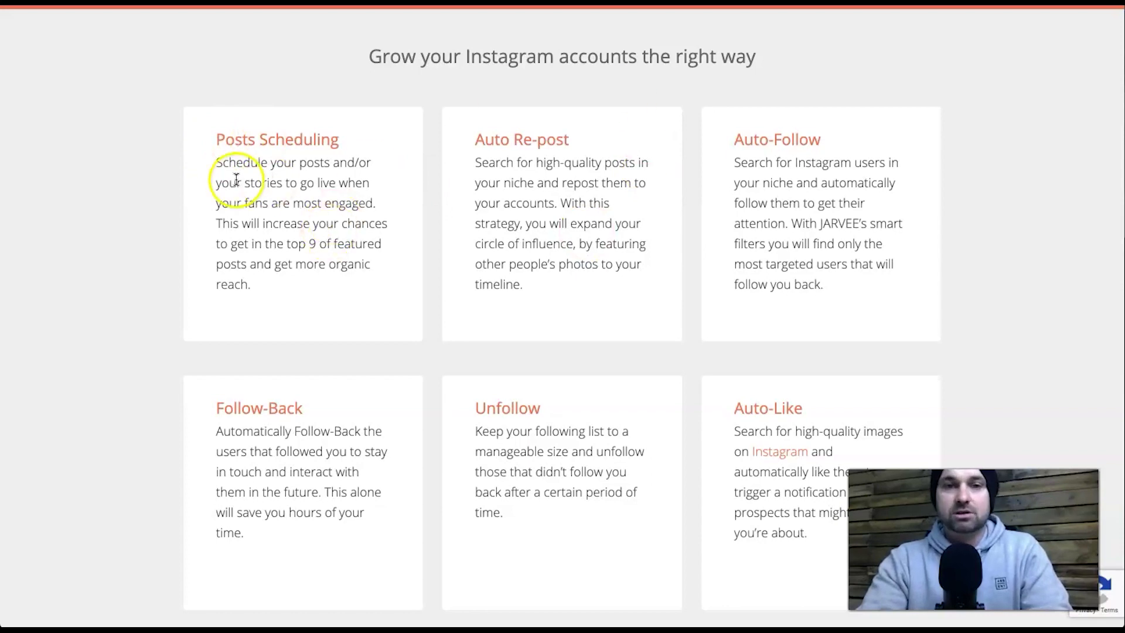
pyautogui.scroll(-1, 575, 294)
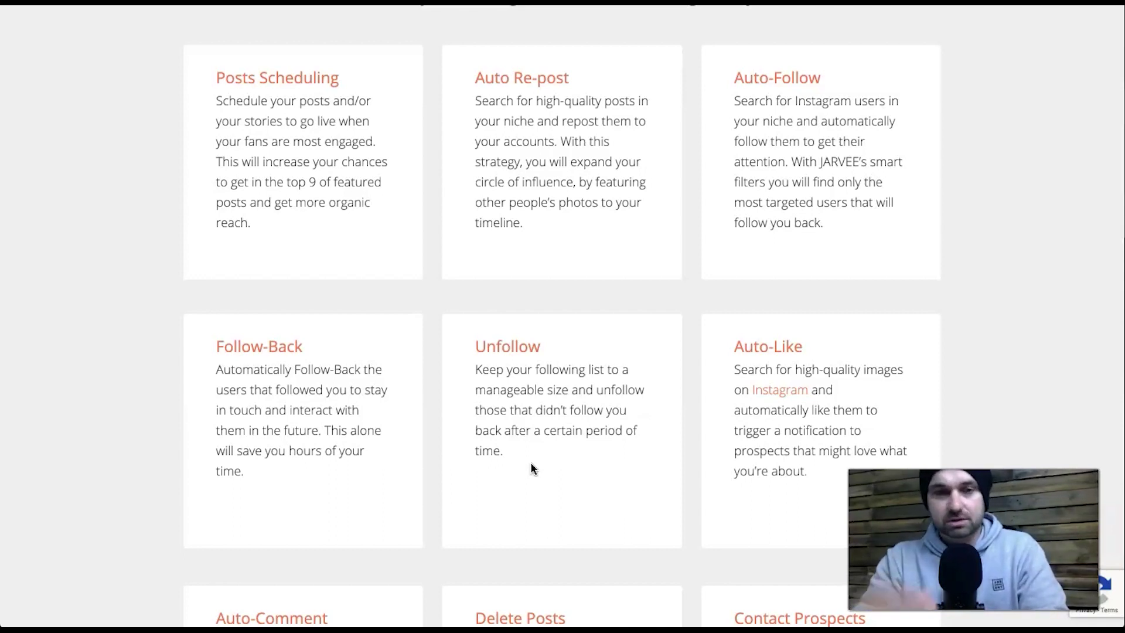
pyautogui.scroll(-1, 628, 462)
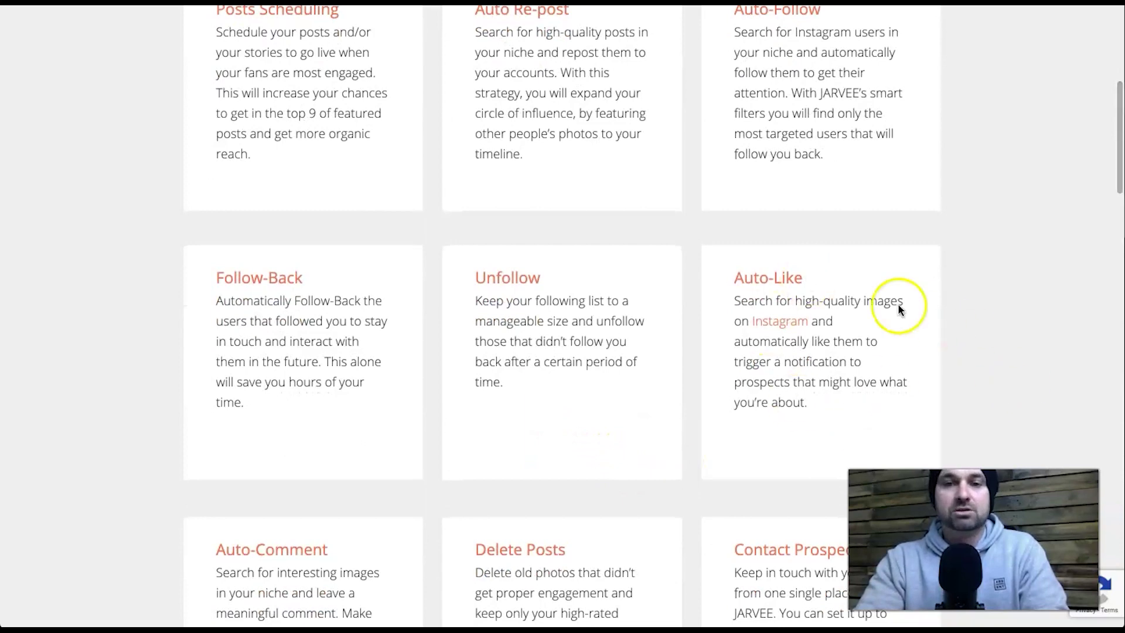
pyautogui.scroll(-4, 779, 381)
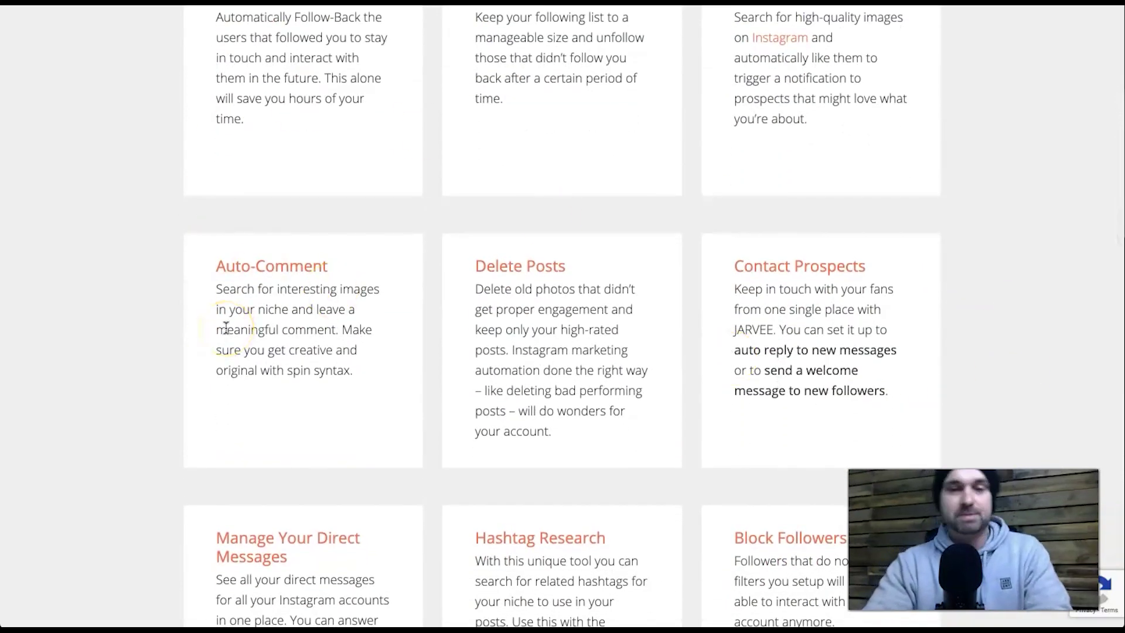
pyautogui.scroll(-1, 528, 327)
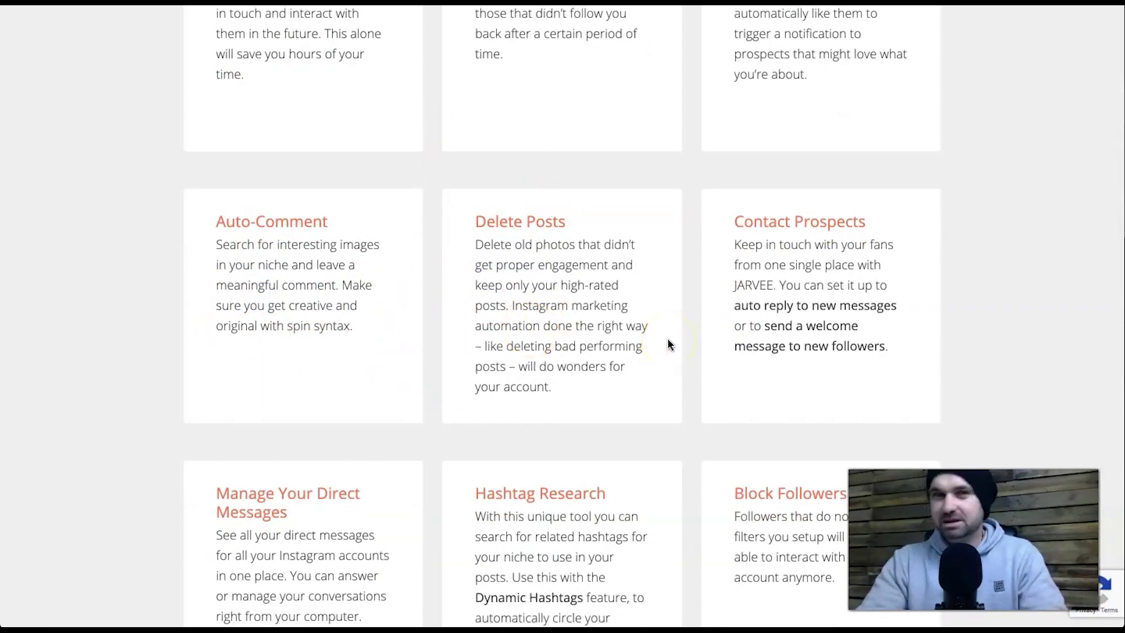
pyautogui.scroll(-4, 785, 301)
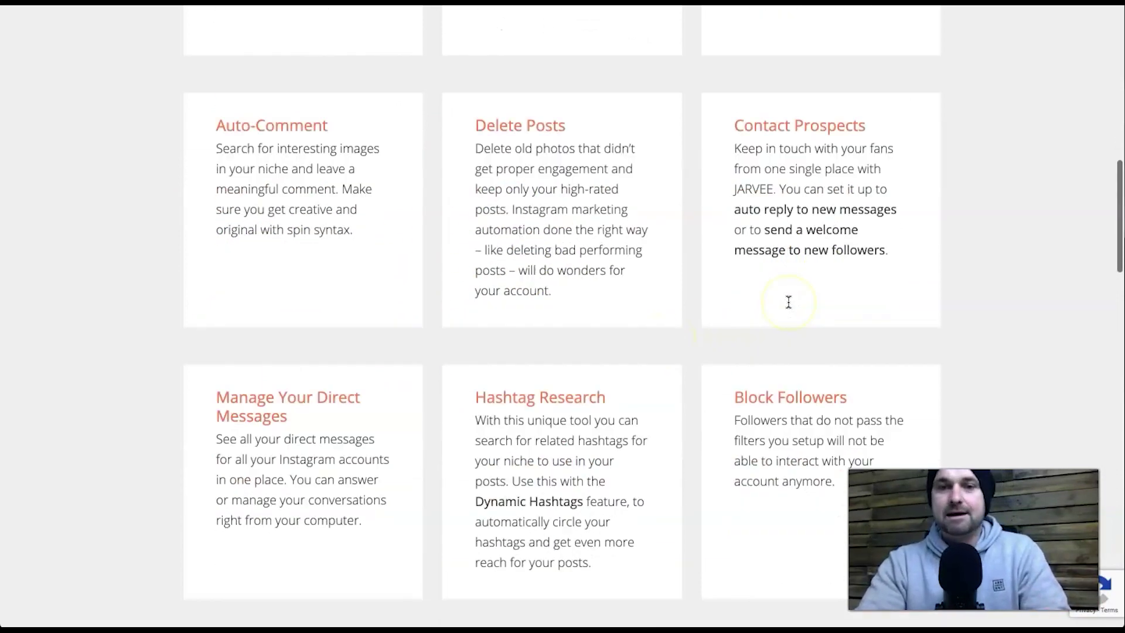
pyautogui.scroll(-2, 464, 249)
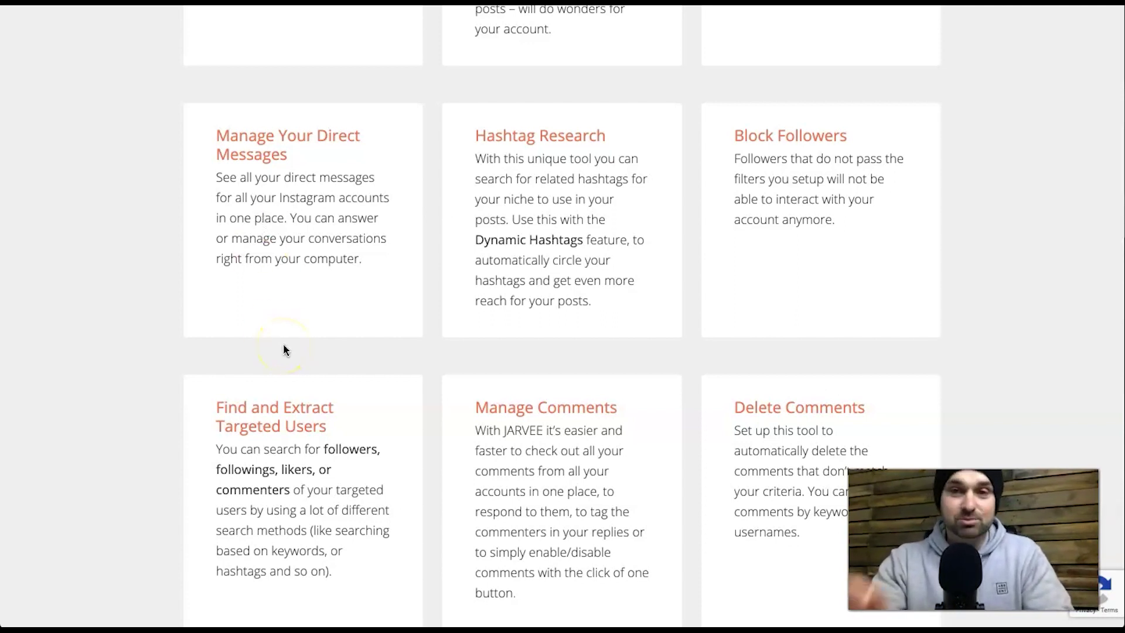
# - Continue down to the Import Data from Other Tools and Spin syntax features
pyautogui.scroll(-1, 351, 361)
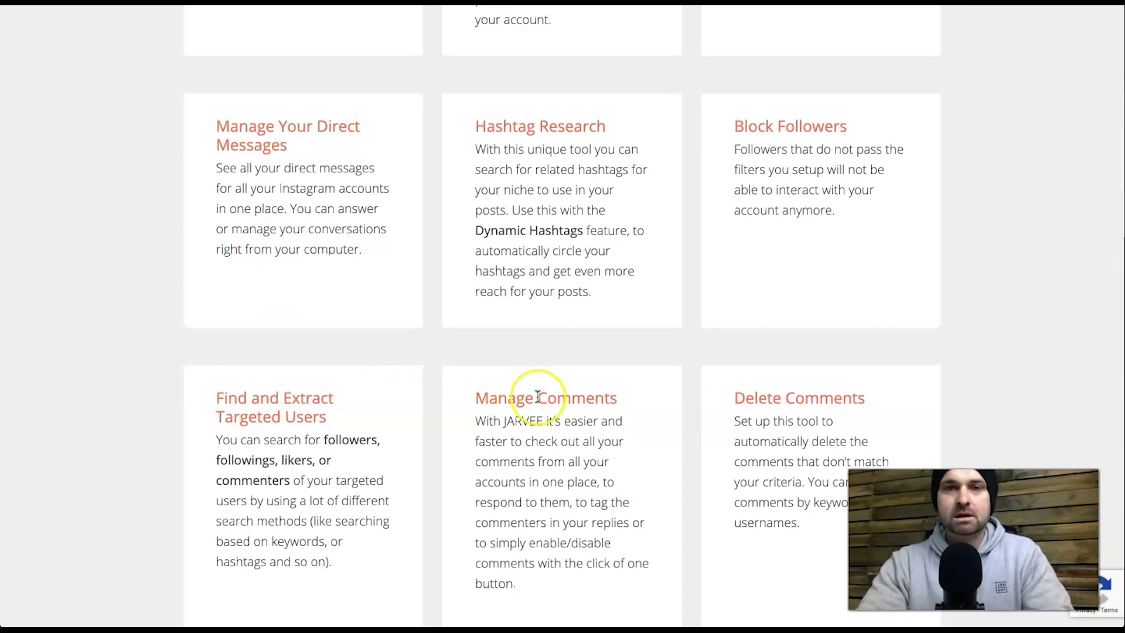
pyautogui.scroll(-4, 536, 394)
pyautogui.scroll(-2, 537, 394)
pyautogui.scroll(2, 746, 297)
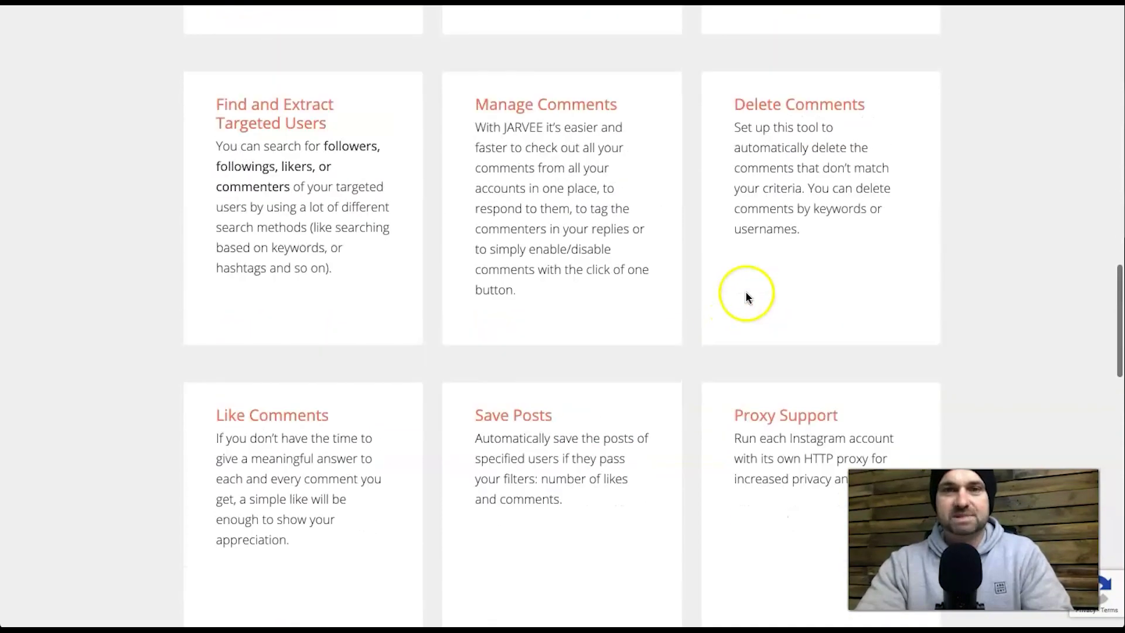
pyautogui.scroll(2, 746, 296)
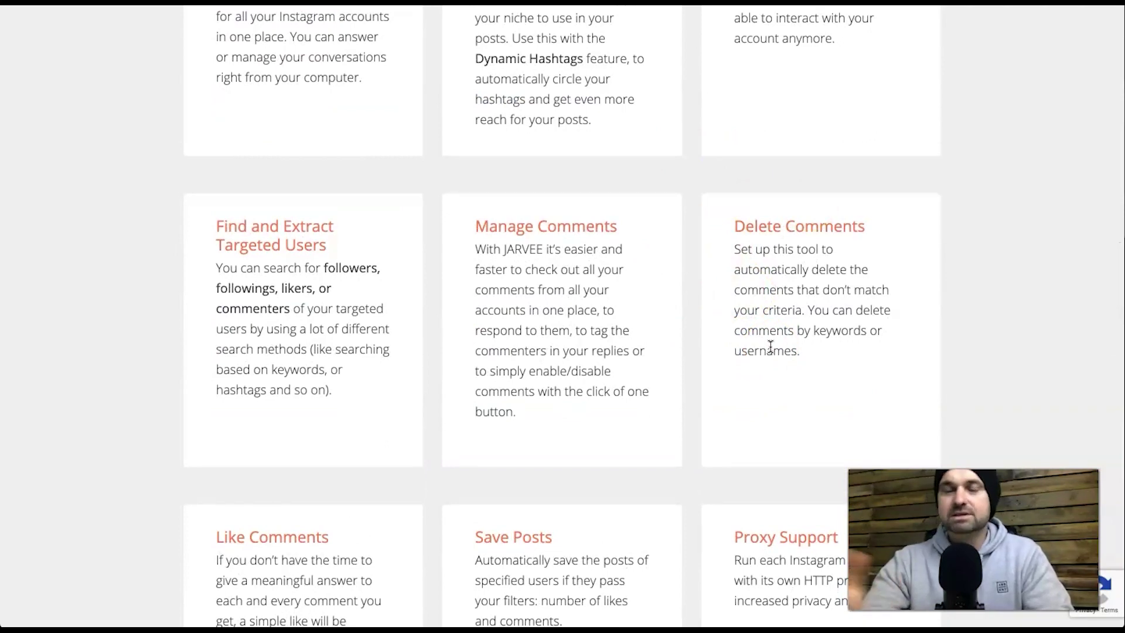
pyautogui.scroll(-5, 792, 379)
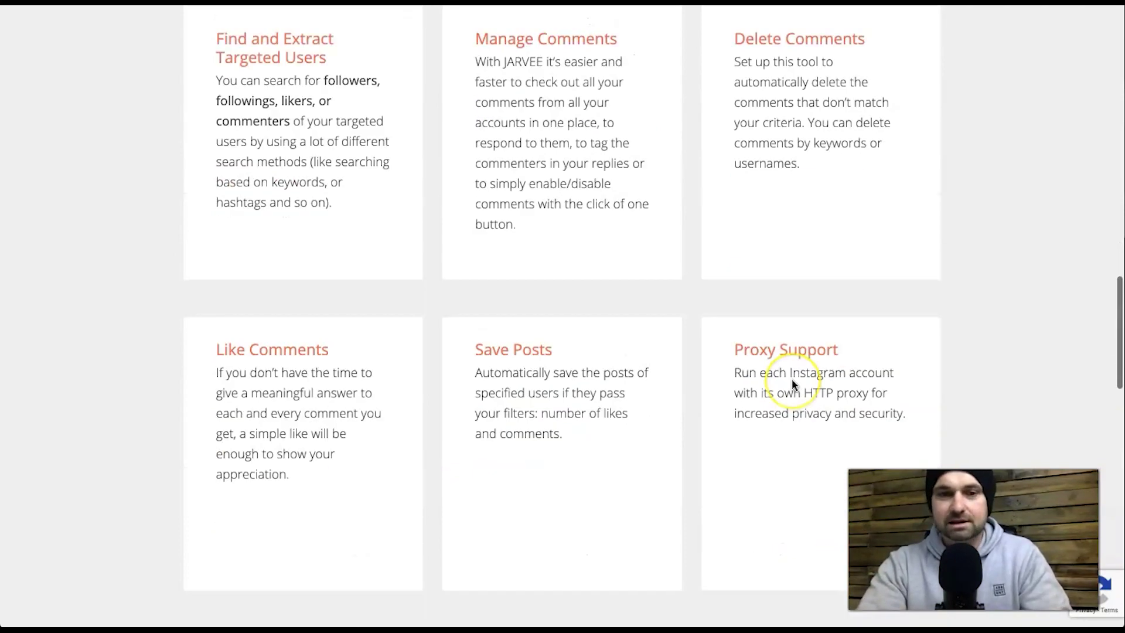
pyautogui.scroll(-3, 513, 334)
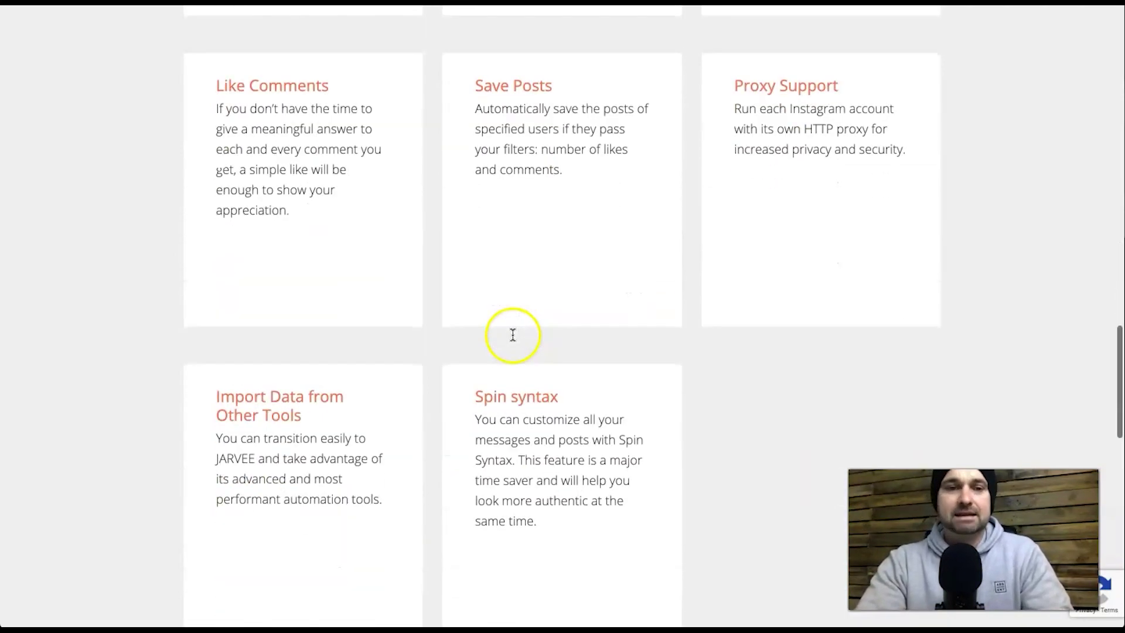
pyautogui.scroll(-4, 681, 311)
pyautogui.moveTo(468, 131); pyautogui.dragTo(535, 246)
pyautogui.click(578, 281)
pyautogui.scroll(1, 576, 282)
pyautogui.scroll(1, 578, 285)
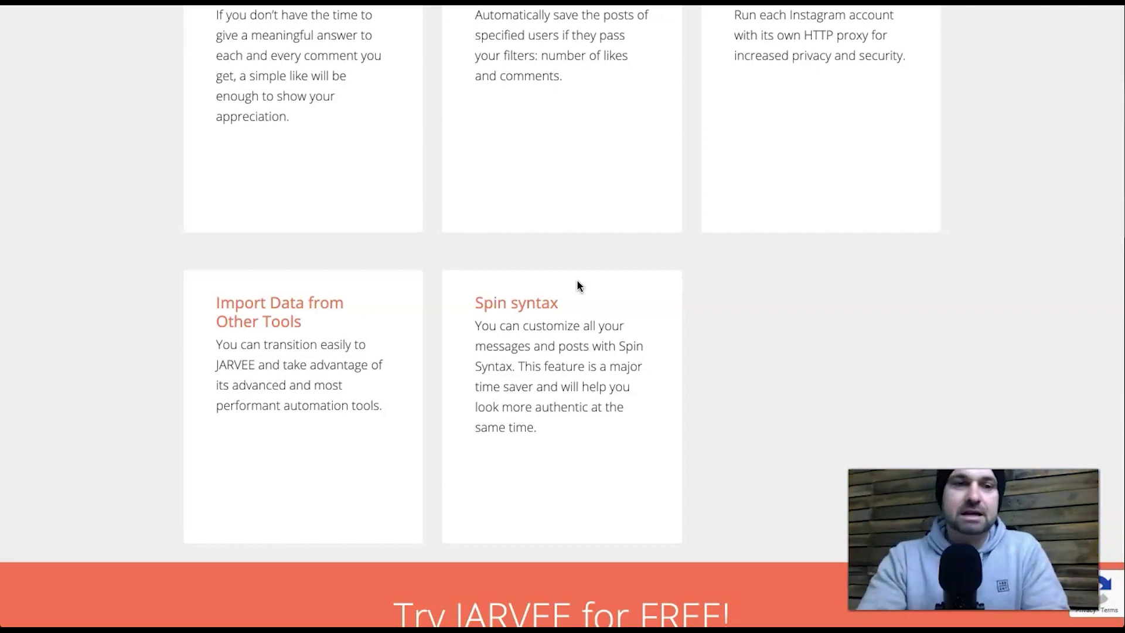
# - Scroll through the remaining Instagram features to the Try JARVEE banner, then bring up the FEATURES menu
pyautogui.scroll(3, 577, 281)
pyautogui.scroll(-1, 577, 281)
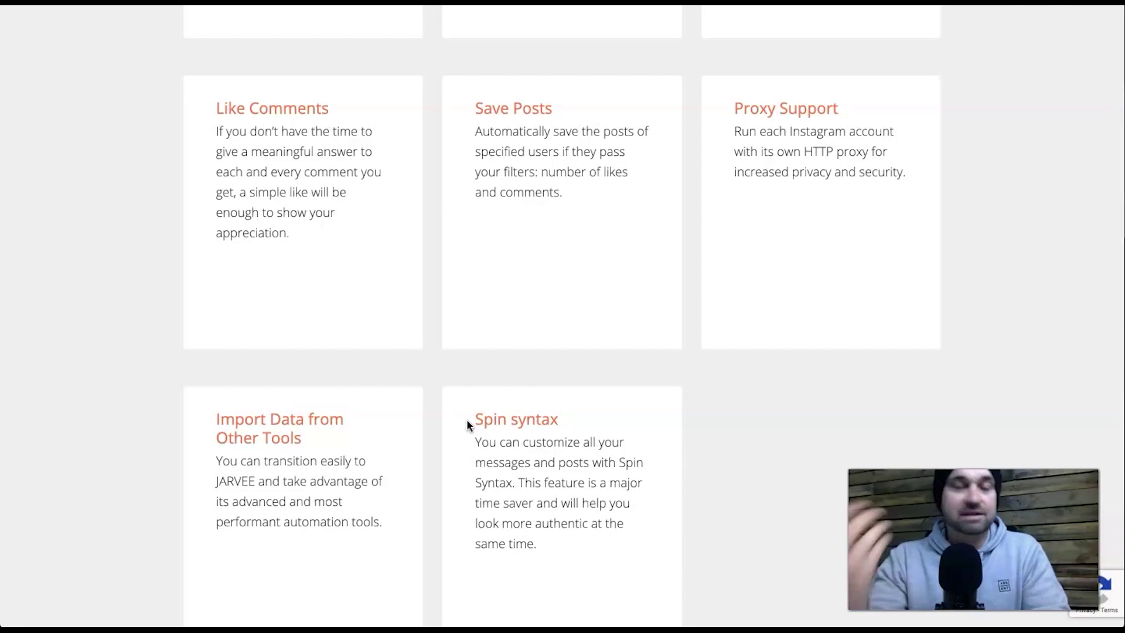
pyautogui.click(516, 431)
pyautogui.scroll(-2, 517, 433)
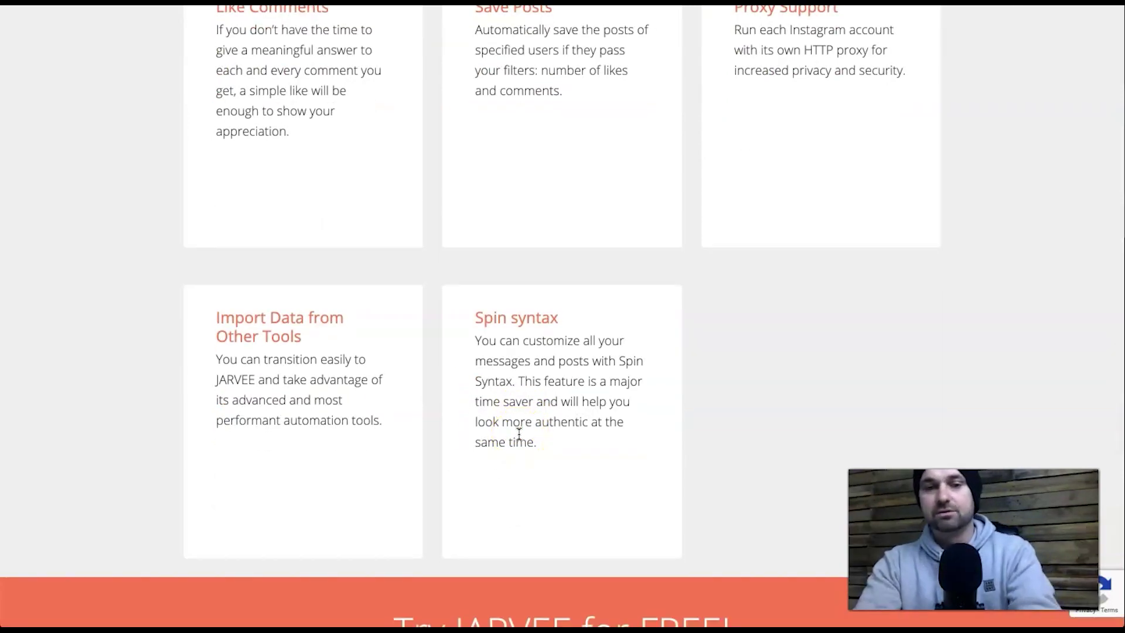
pyautogui.click(594, 446)
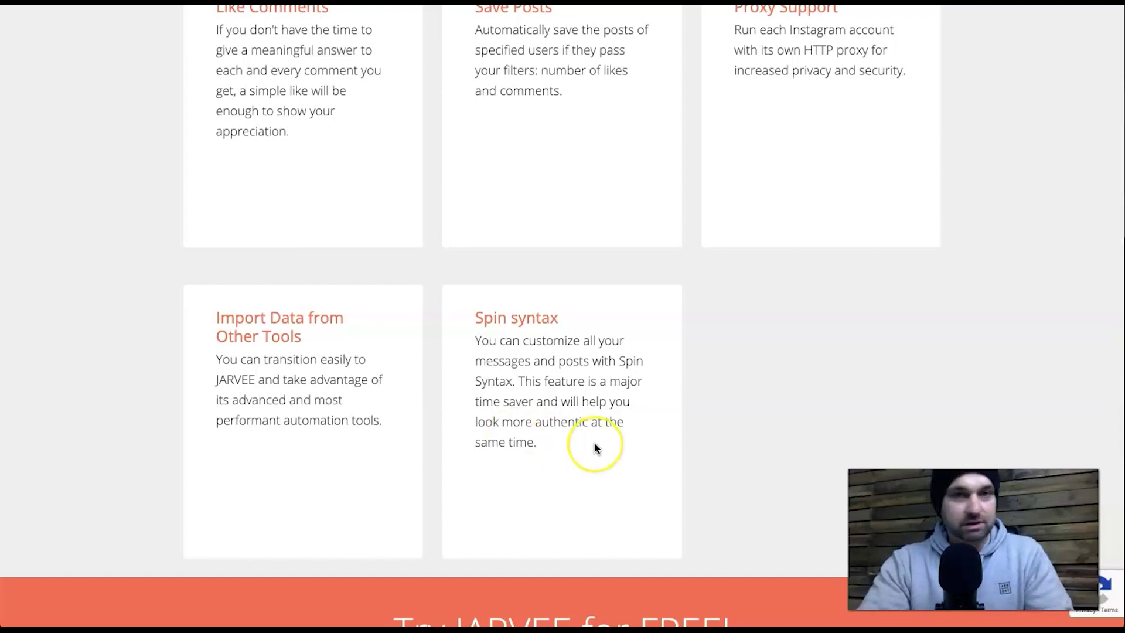
pyautogui.scroll(-1, 594, 446)
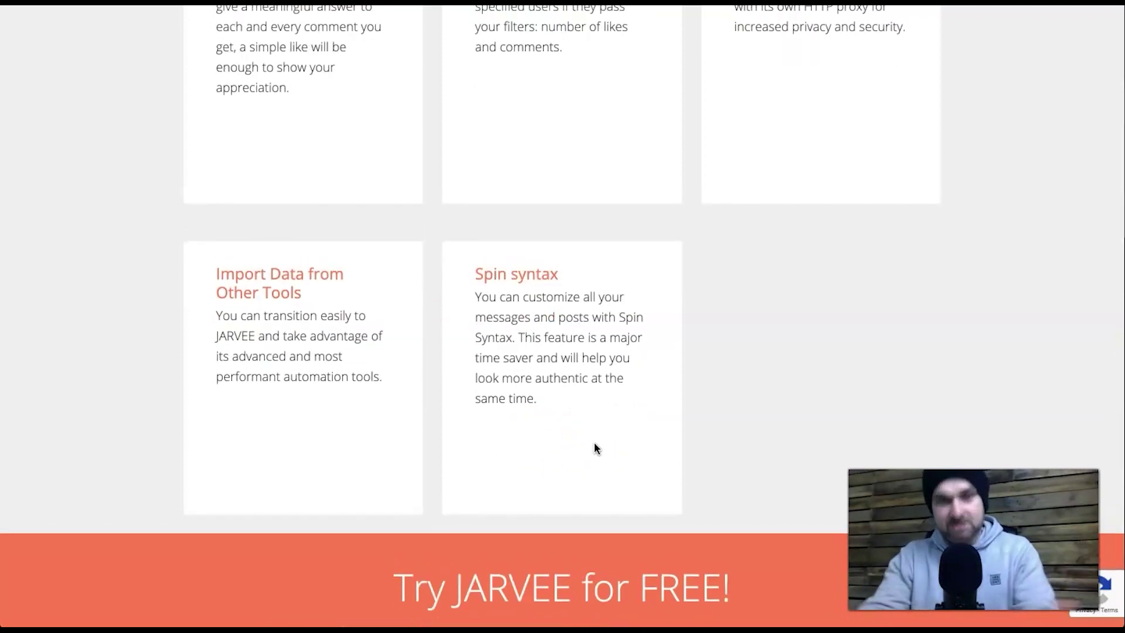
pyautogui.scroll(-2, 594, 444)
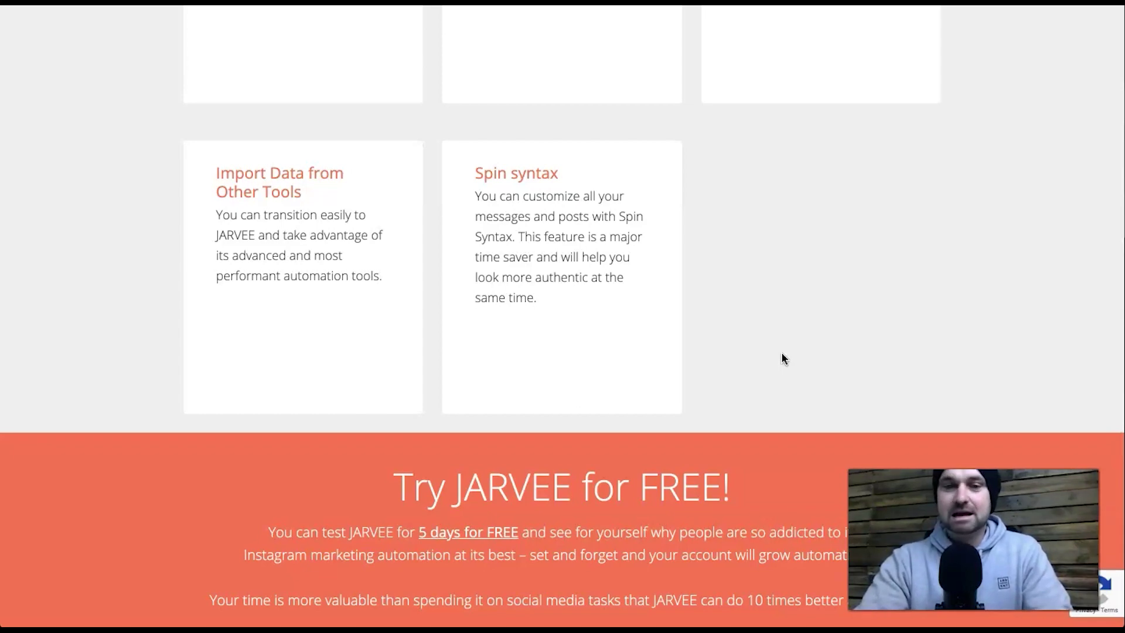
pyautogui.scroll(-2, 782, 354)
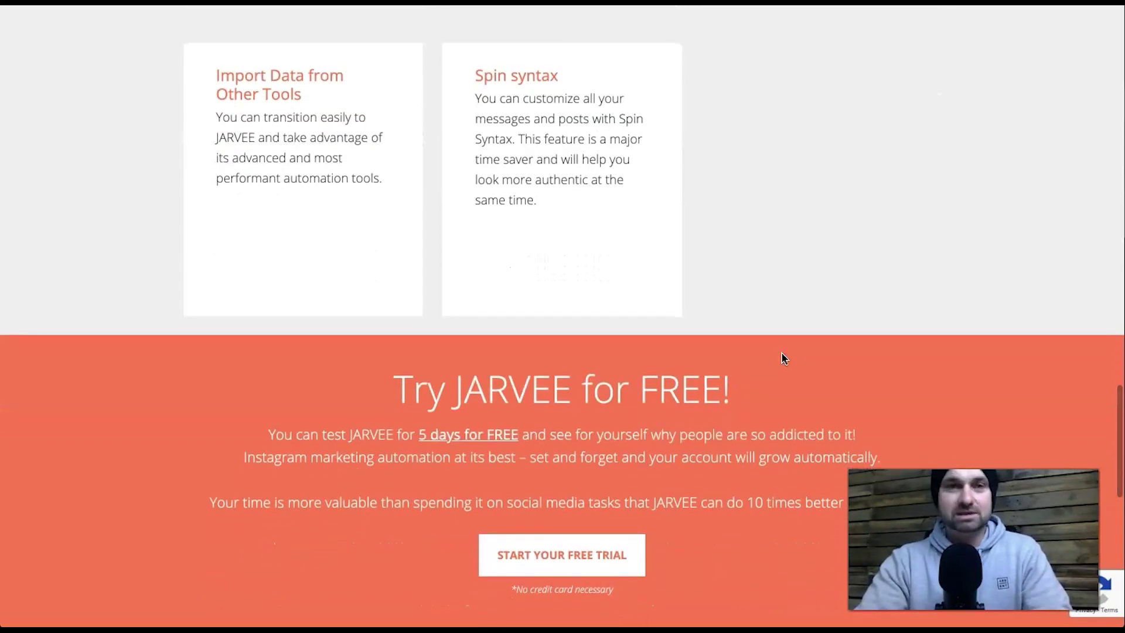
pyautogui.scroll(-10, 782, 353)
pyautogui.scroll(15, 782, 354)
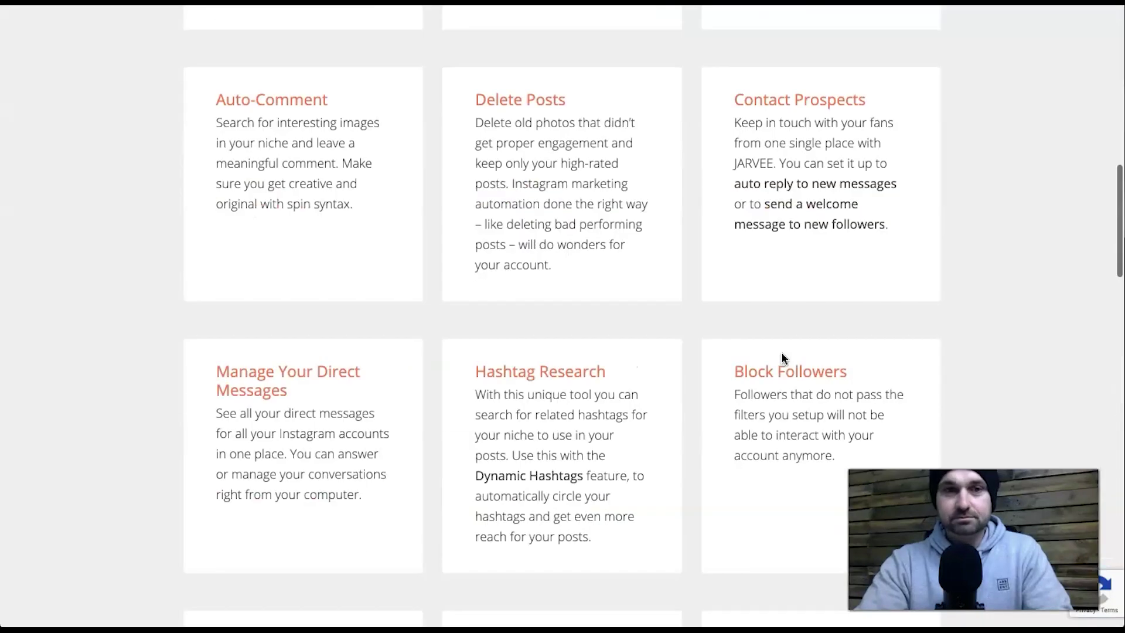
pyautogui.moveTo(527, 49)
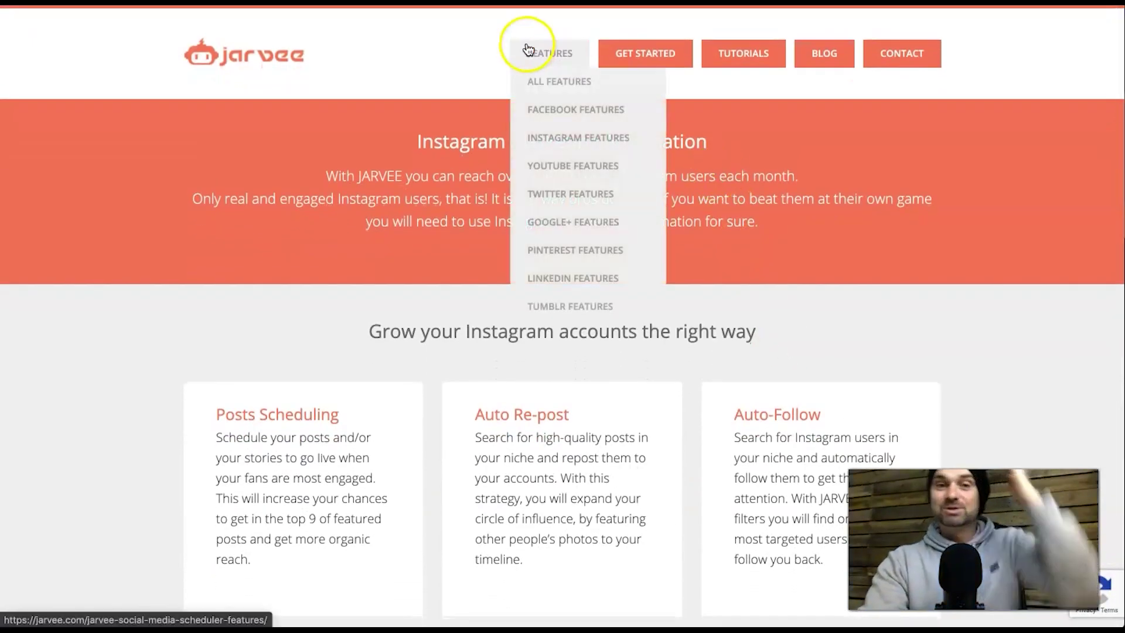
# - Open the Pinterest Features page and highlight the Auto RePin description
pyautogui.click(613, 258)
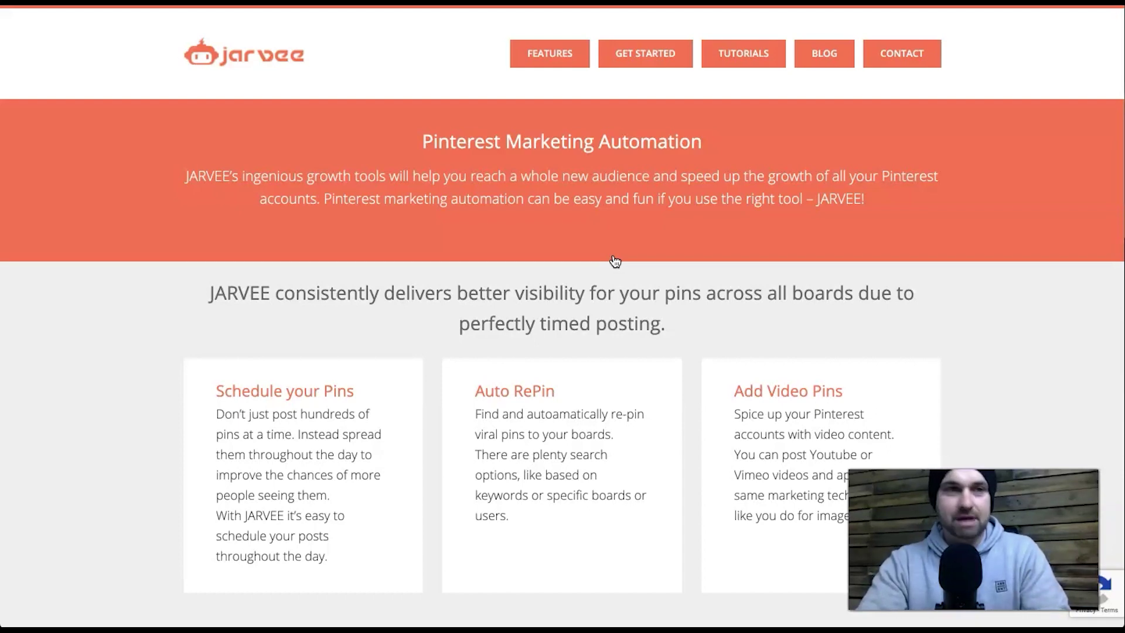
pyautogui.scroll(-2, 499, 343)
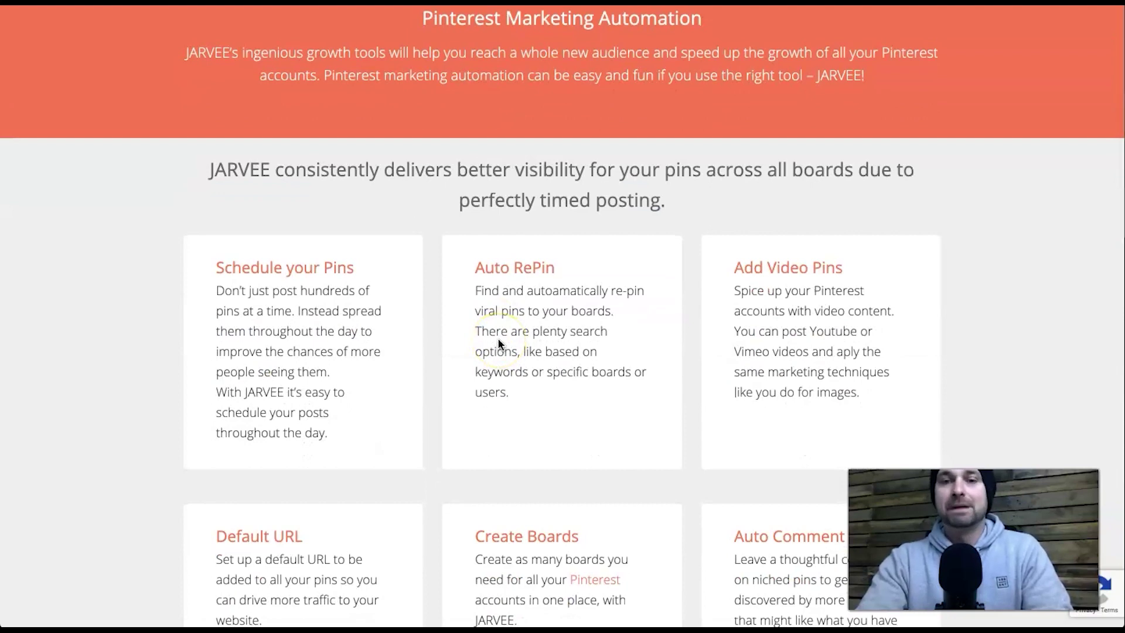
pyautogui.moveTo(476, 258); pyautogui.dragTo(526, 396)
pyautogui.click(527, 397)
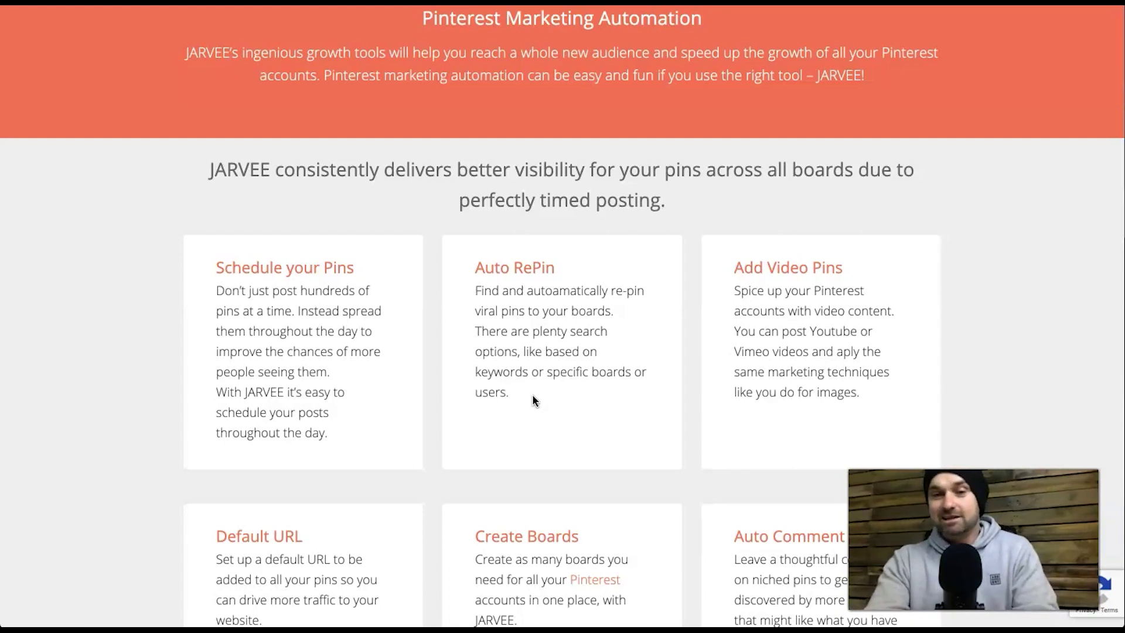
# - Scroll through all Pinterest feature cards to the Try JARVEE banner, then bring up the FEATURES menu
pyautogui.scroll(-5, 532, 394)
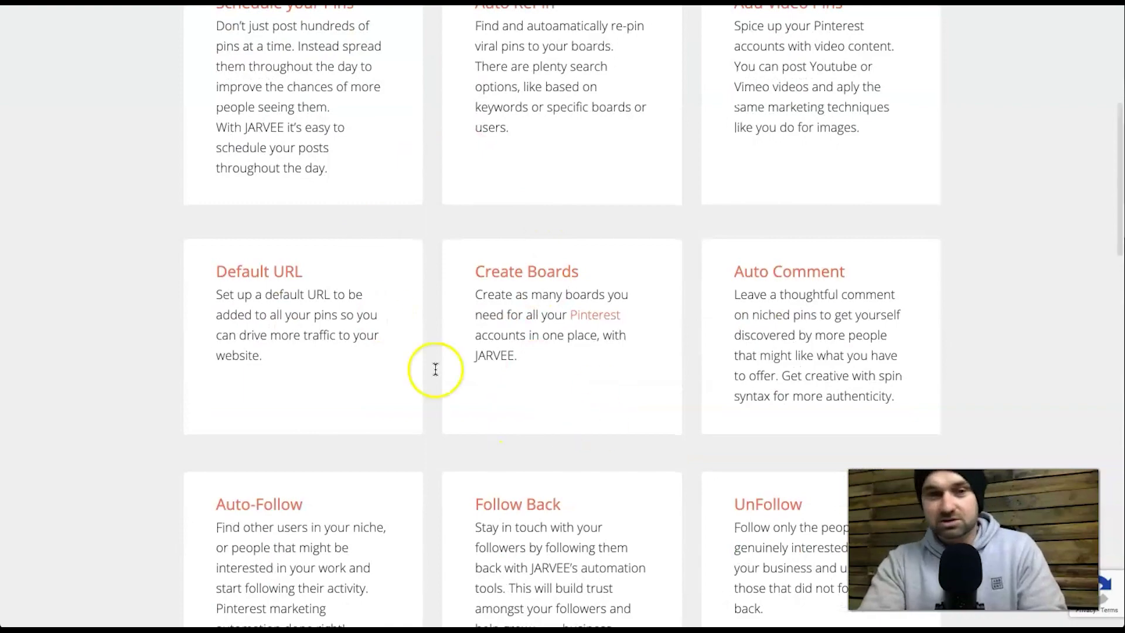
pyautogui.scroll(-3, 515, 490)
pyautogui.scroll(-4, 673, 171)
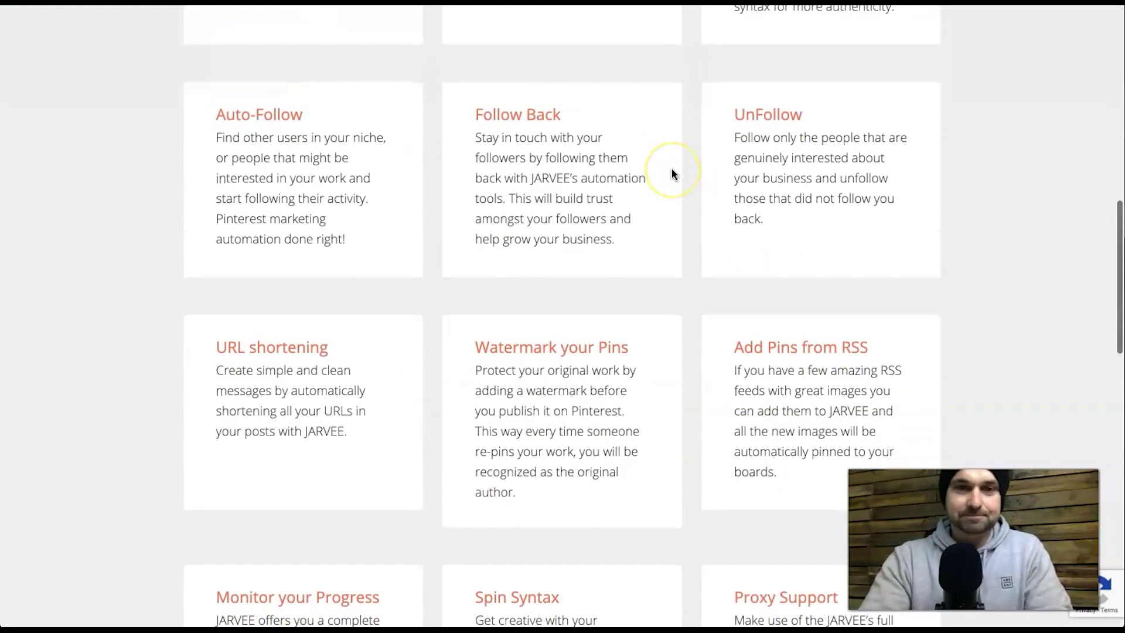
pyautogui.scroll(-4, 672, 173)
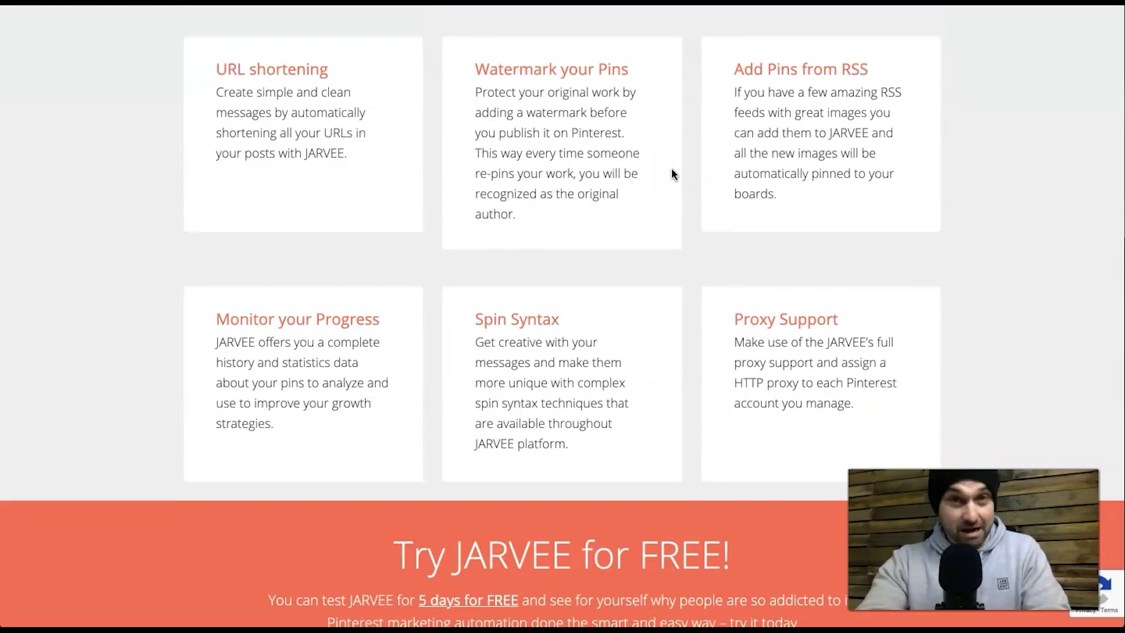
pyautogui.scroll(15, 673, 173)
pyautogui.scroll(-1, 672, 173)
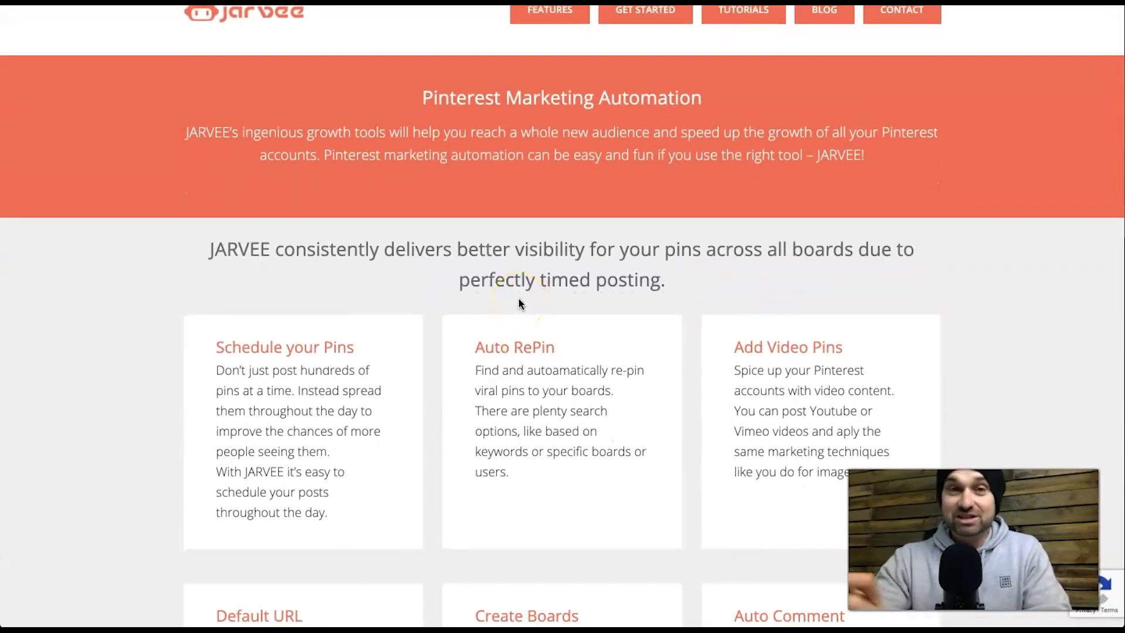
pyautogui.scroll(1, 519, 303)
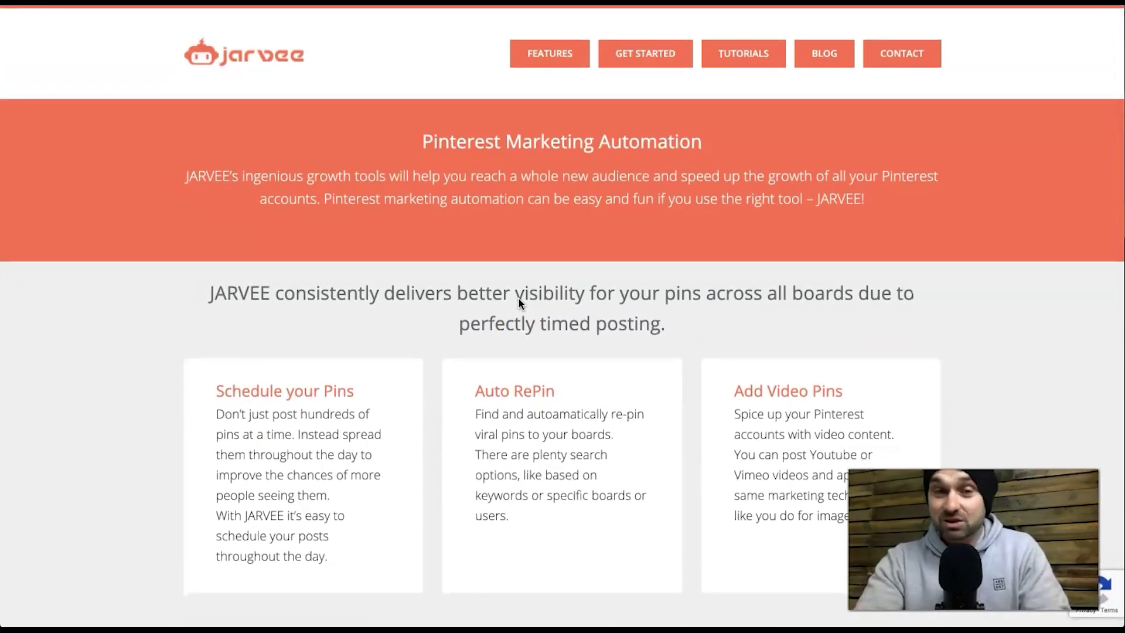
pyautogui.moveTo(534, 66)
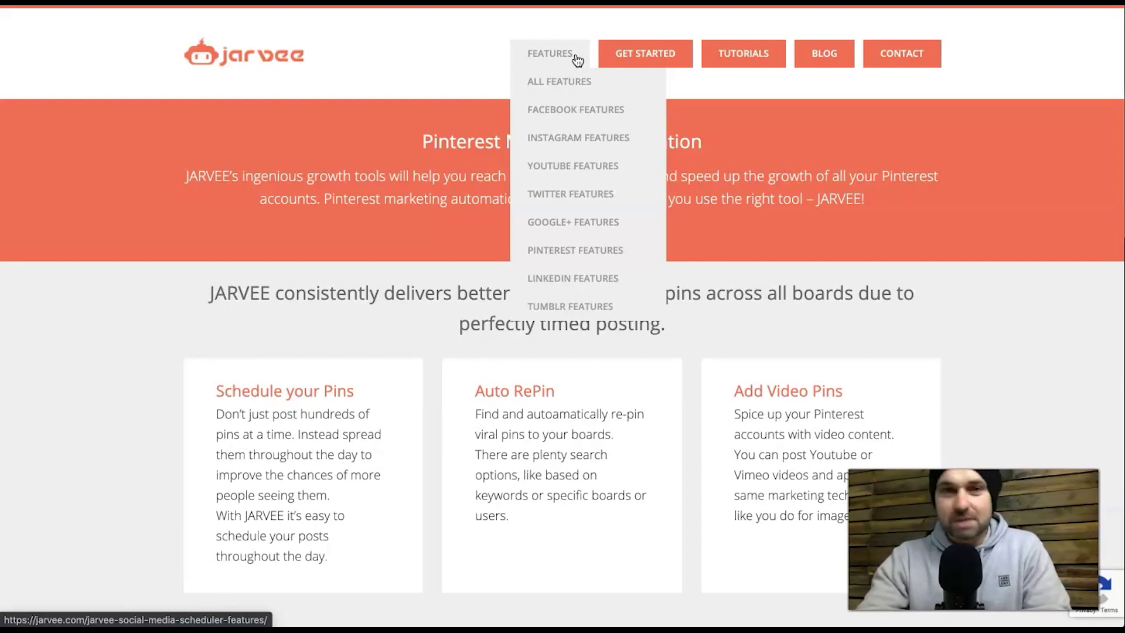
# - Close the Features dropdown to move on to the happymedia site
pyautogui.click(758, 106)
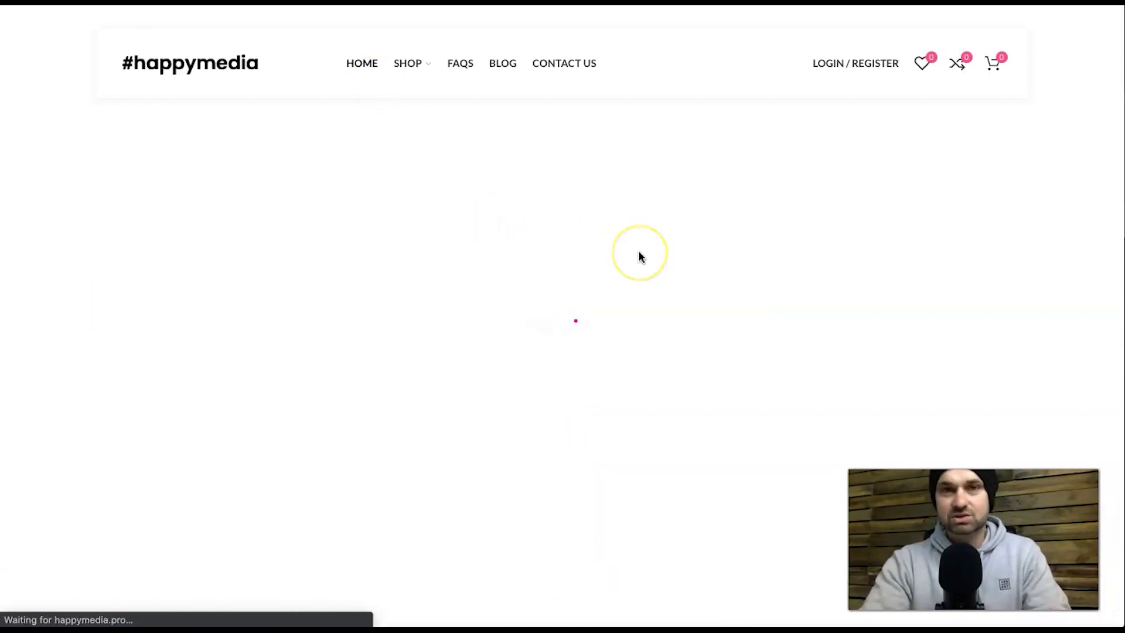
# - Look over the happymedia homepage
pyautogui.click(671, 274)
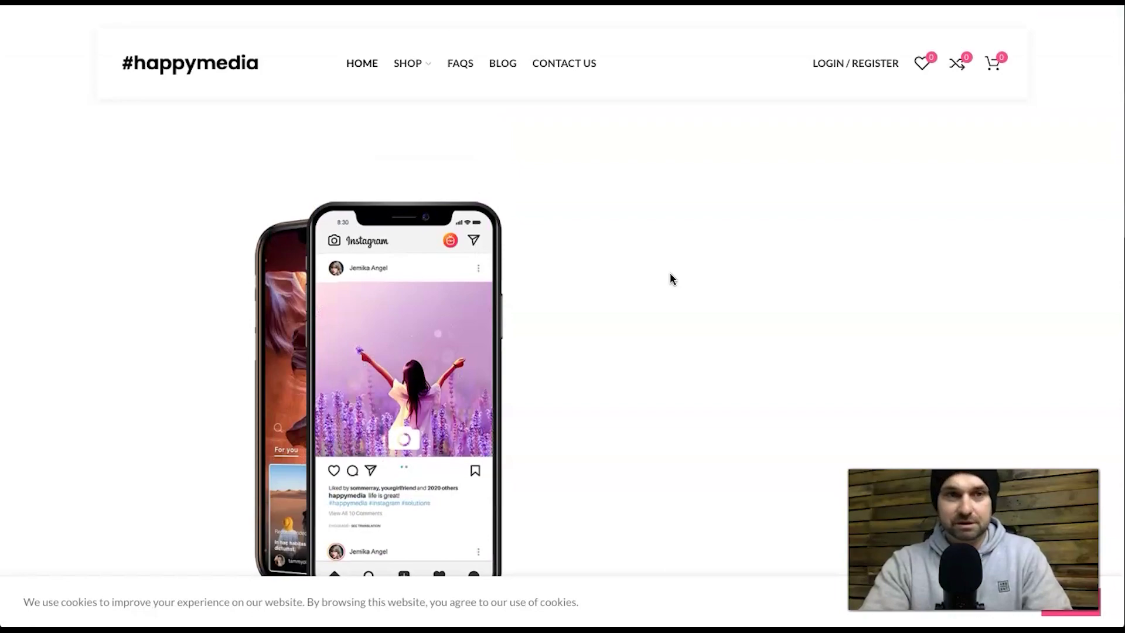
pyautogui.scroll(-10, 672, 279)
pyautogui.scroll(5, 672, 279)
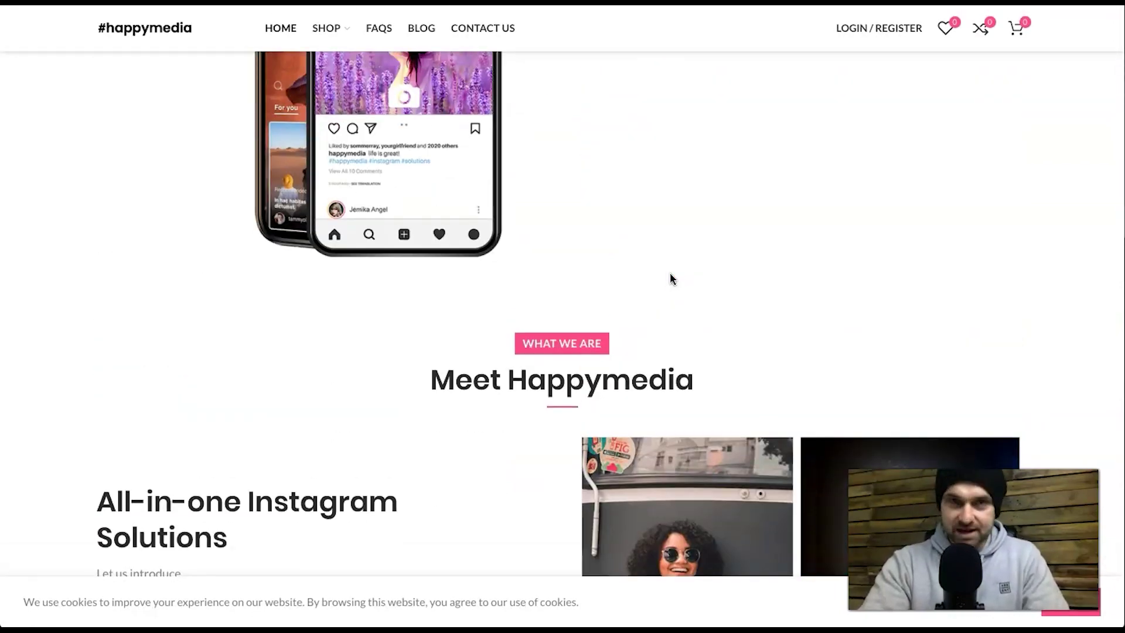
pyautogui.scroll(-4, 671, 279)
pyautogui.scroll(10, 671, 279)
# - Open Mobile proxies from the SHOP menu and browse the product grid
pyautogui.moveTo(410, 66)
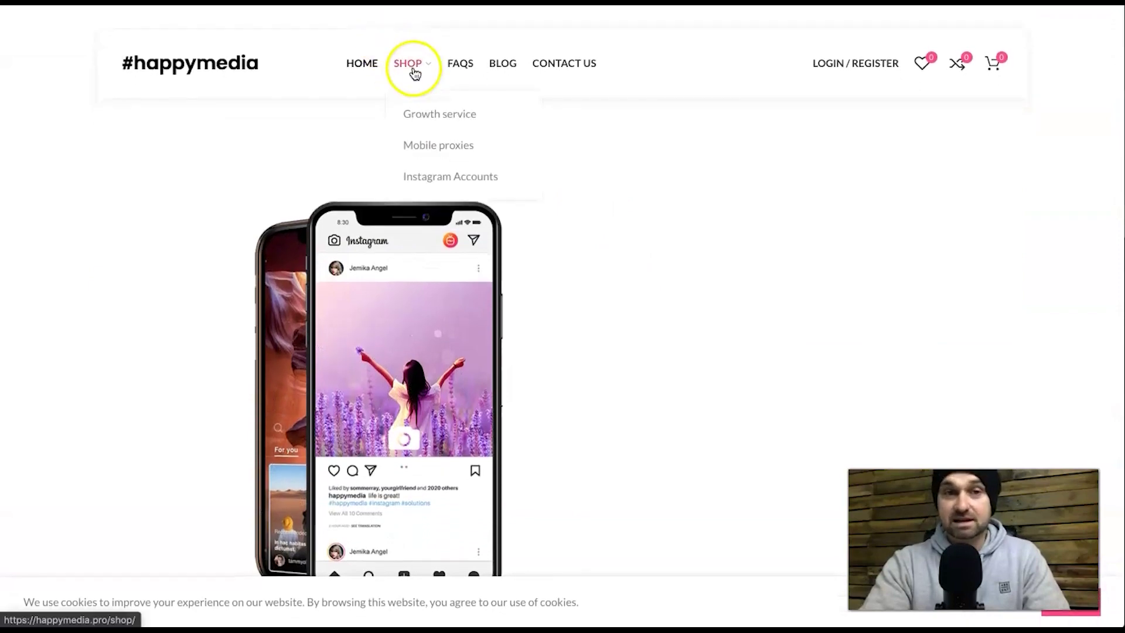
pyautogui.click(449, 148)
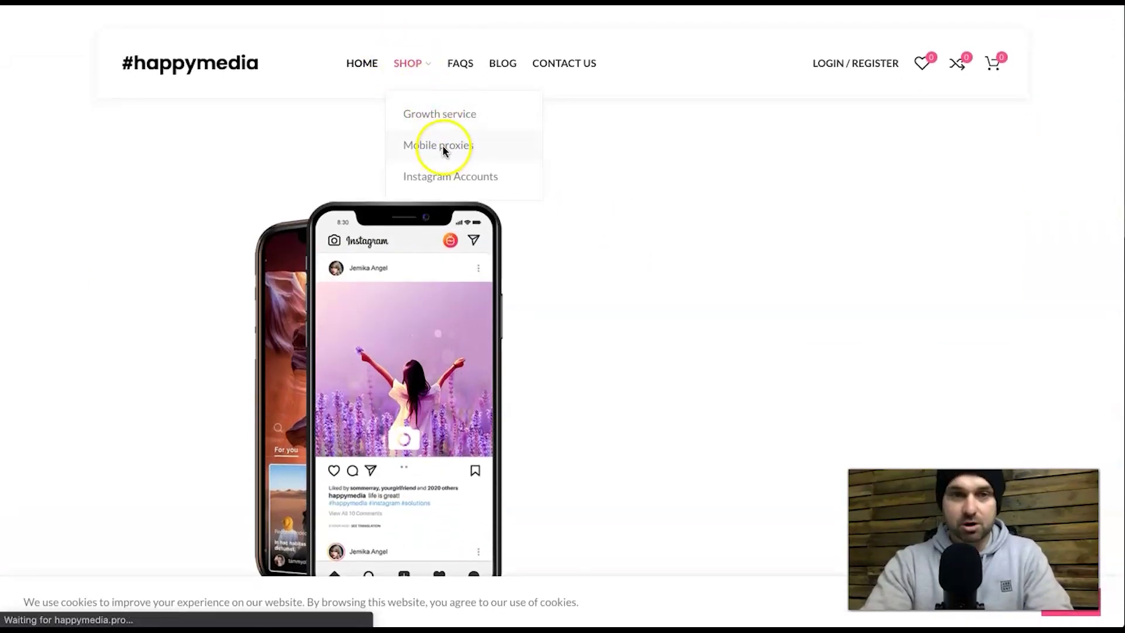
pyautogui.scroll(-4, 557, 432)
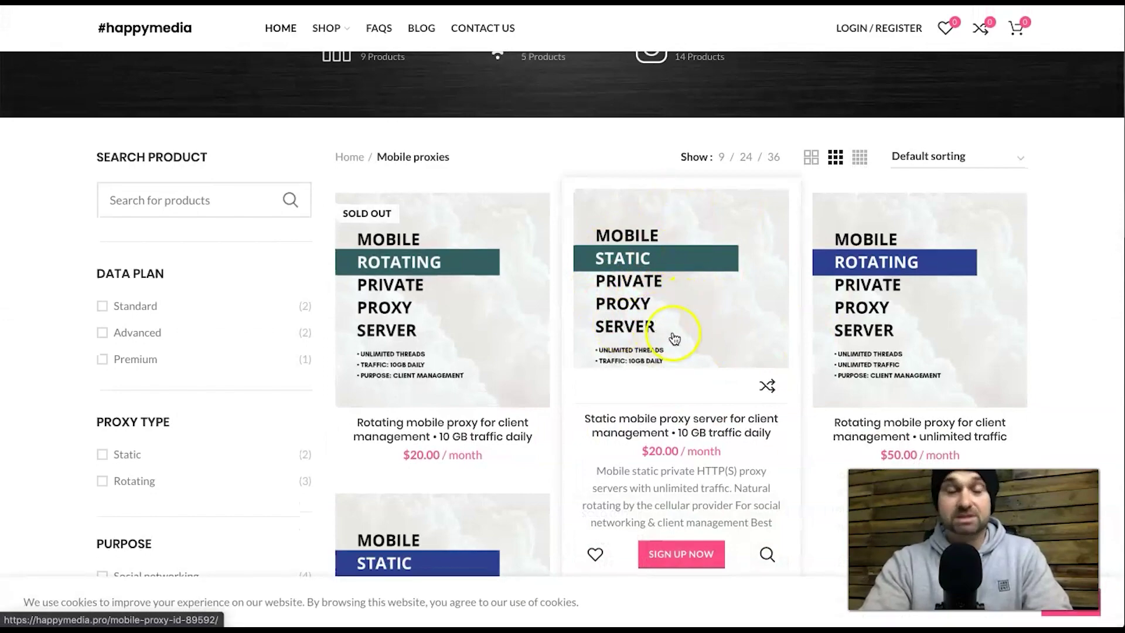
pyautogui.scroll(-1, 645, 472)
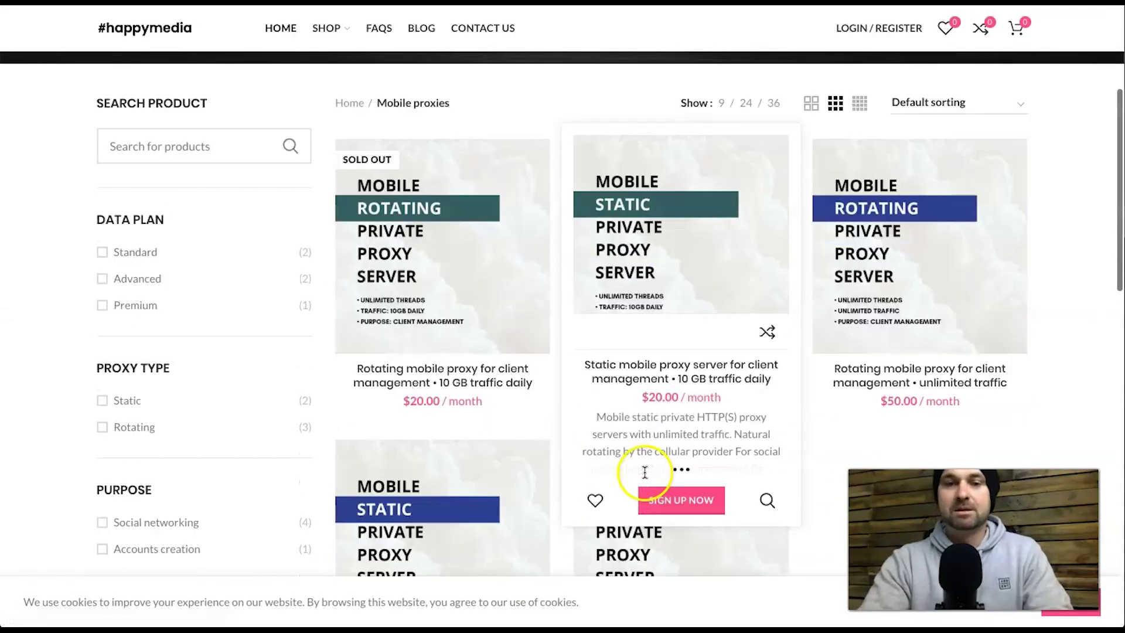
pyautogui.scroll(3, 653, 433)
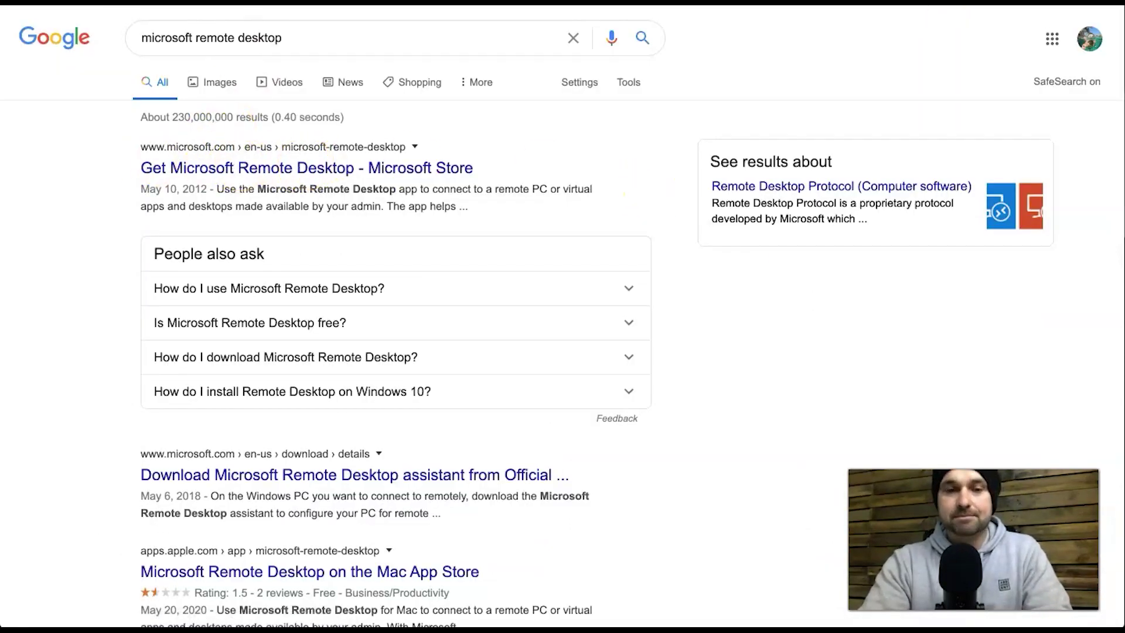
pyautogui.moveTo(473, 622)
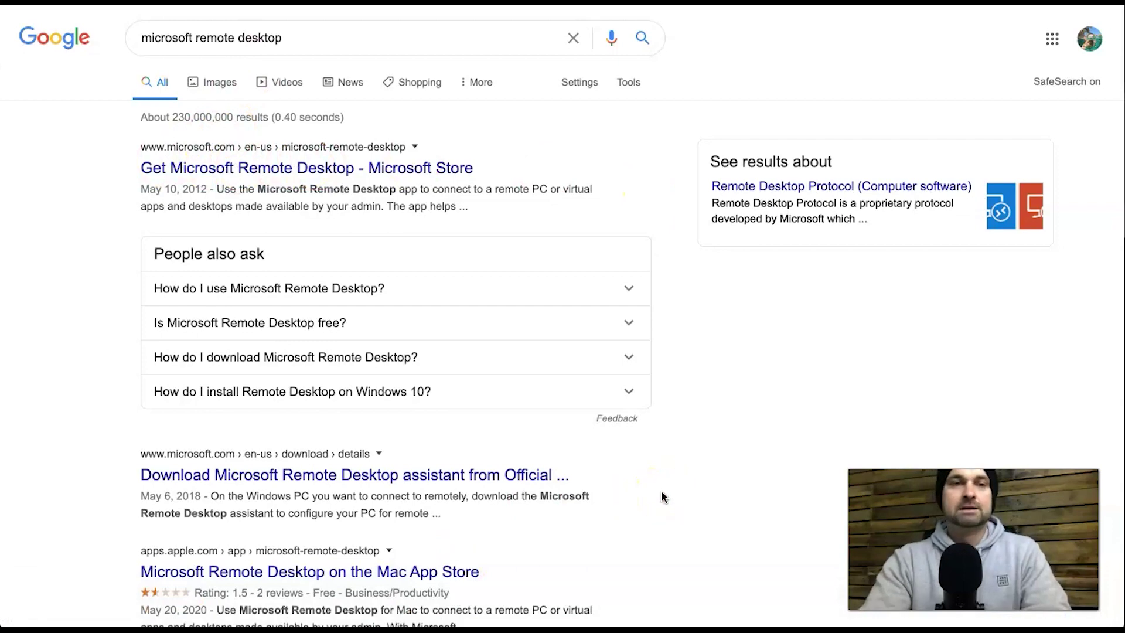